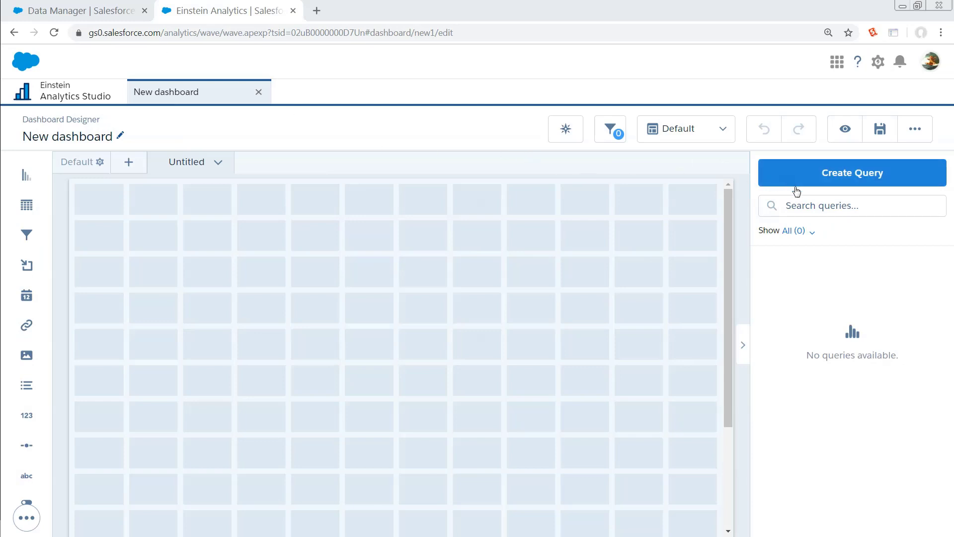
Create a new custom query and enter Account Type and Stage as the first two rows of the Display text column
{"action": "left_click", "coordinate": [829, 182]}
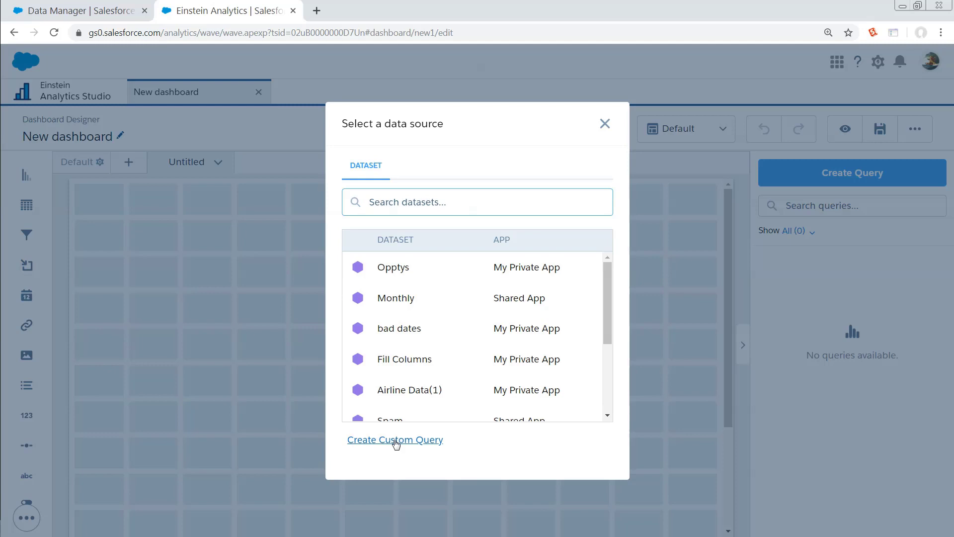
{"action": "left_click", "coordinate": [396, 440]}
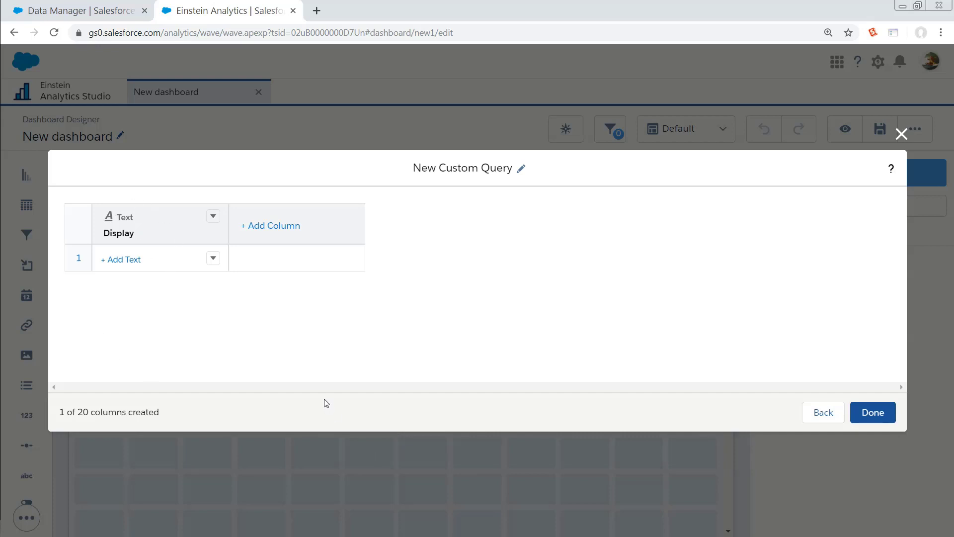
{"action": "left_click", "coordinate": [119, 267]}
{"action": "type", "text": "Account Type"}
{"action": "left_click", "coordinate": [205, 305]}
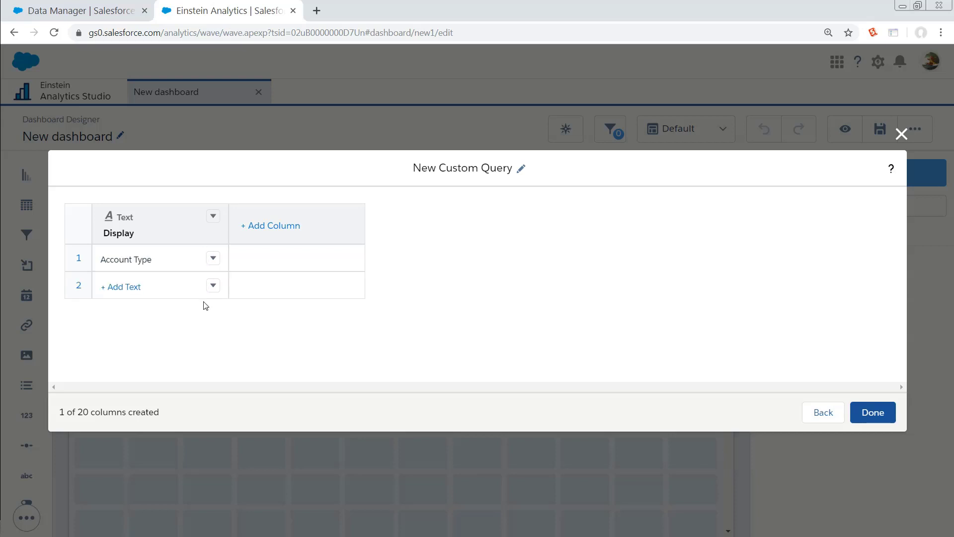
{"action": "left_click", "coordinate": [107, 284]}
{"action": "type", "text": "Stage"}
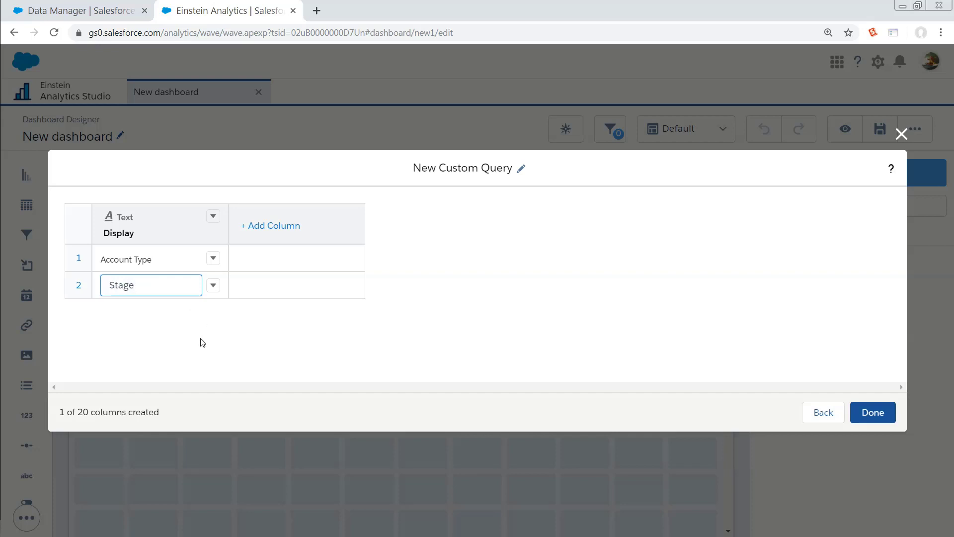
{"action": "left_click", "coordinate": [202, 343]}
Add a second text column to the custom query and rename it value
{"action": "left_click", "coordinate": [258, 226]}
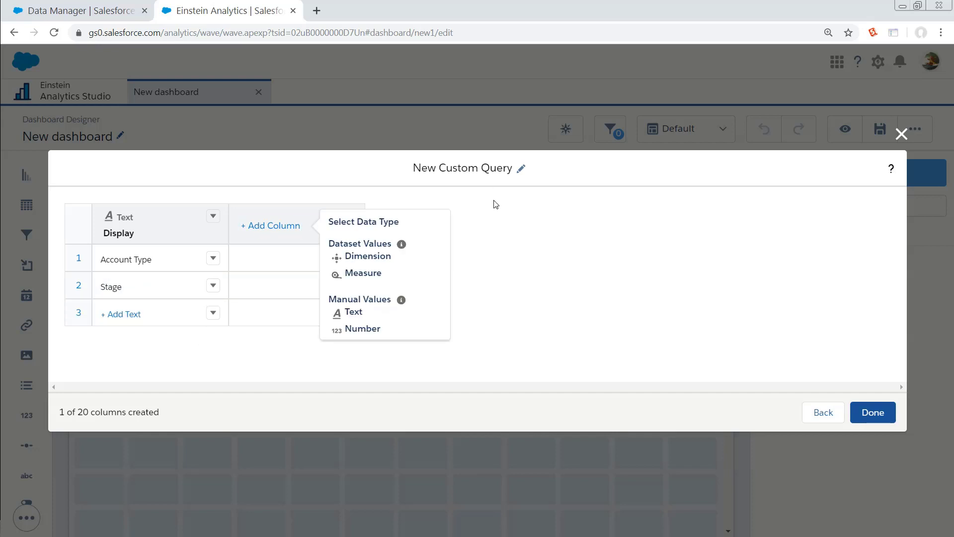
{"action": "left_click", "coordinate": [367, 312]}
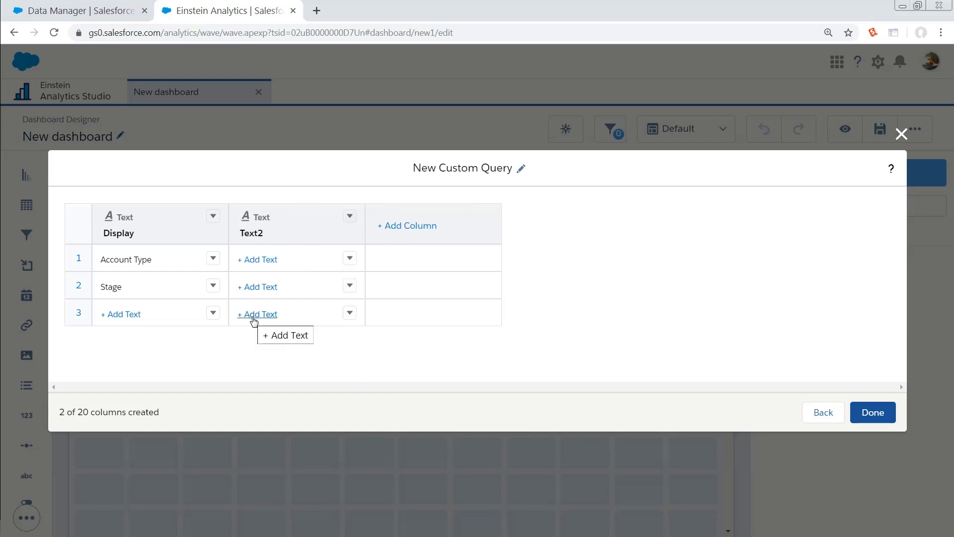
{"action": "left_click", "coordinate": [349, 215]}
{"action": "left_click", "coordinate": [358, 239]}
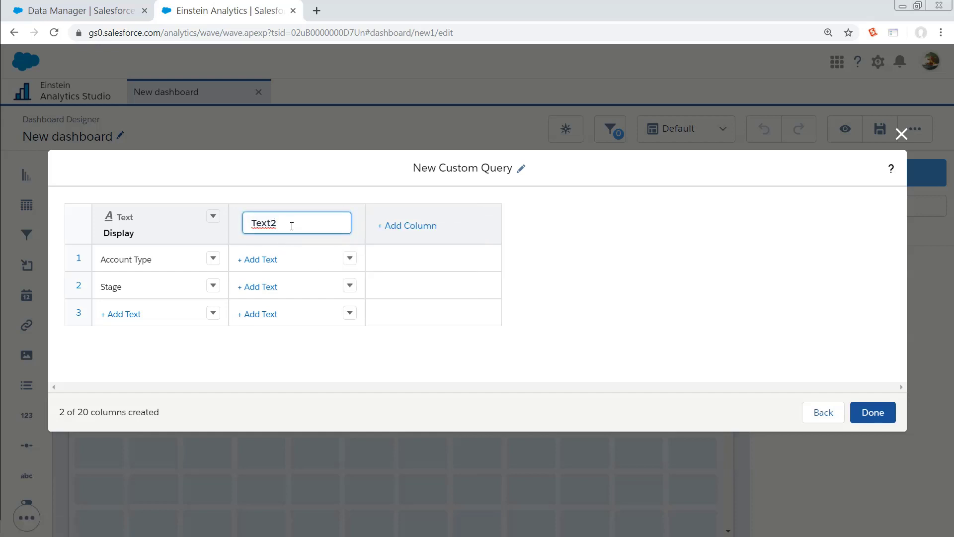
{"action": "key", "text": "BackSpace"}
{"action": "key", "text": "BackSpace"}
{"action": "key", "text": "BackSpace"}
{"action": "key", "text": "BackSpace"}
{"action": "key", "text": "BackSpace"}
{"action": "type", "text": "value"}
{"action": "left_click", "coordinate": [393, 232]}
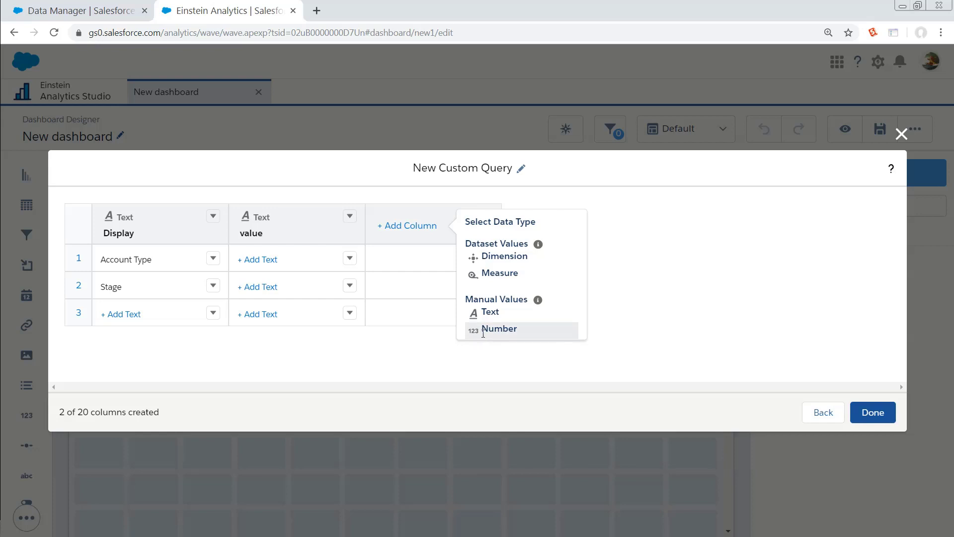
{"action": "left_click", "coordinate": [434, 351]}
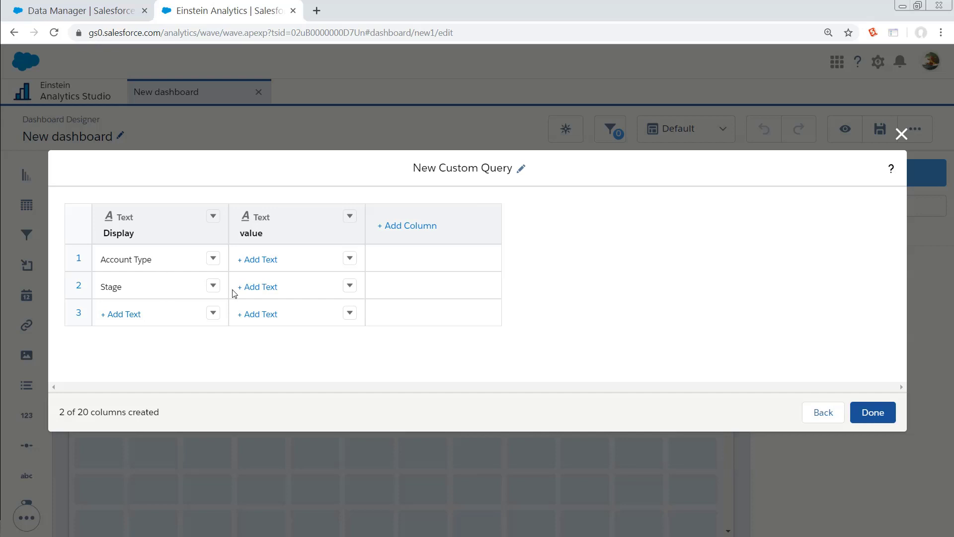
{"action": "left_click", "coordinate": [213, 285]}
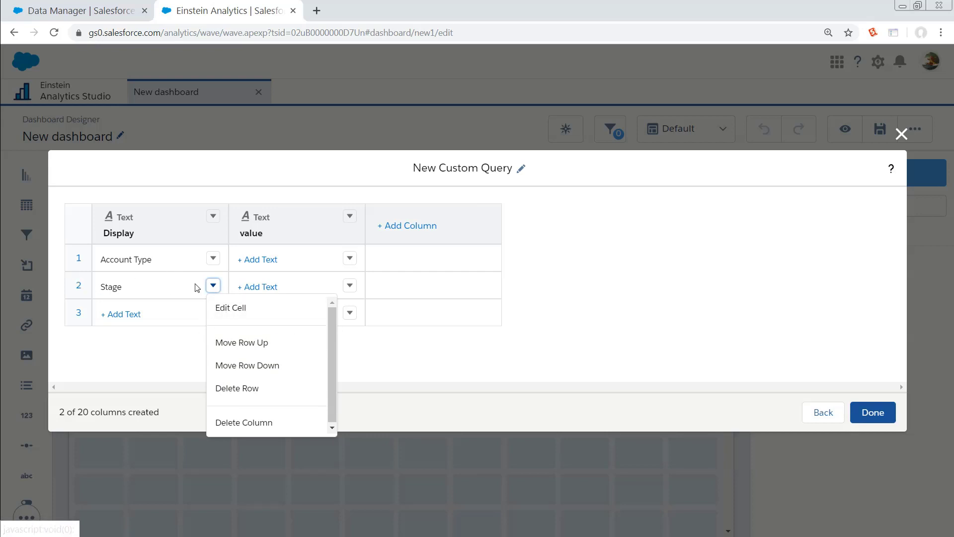
{"action": "left_click", "coordinate": [122, 357]}
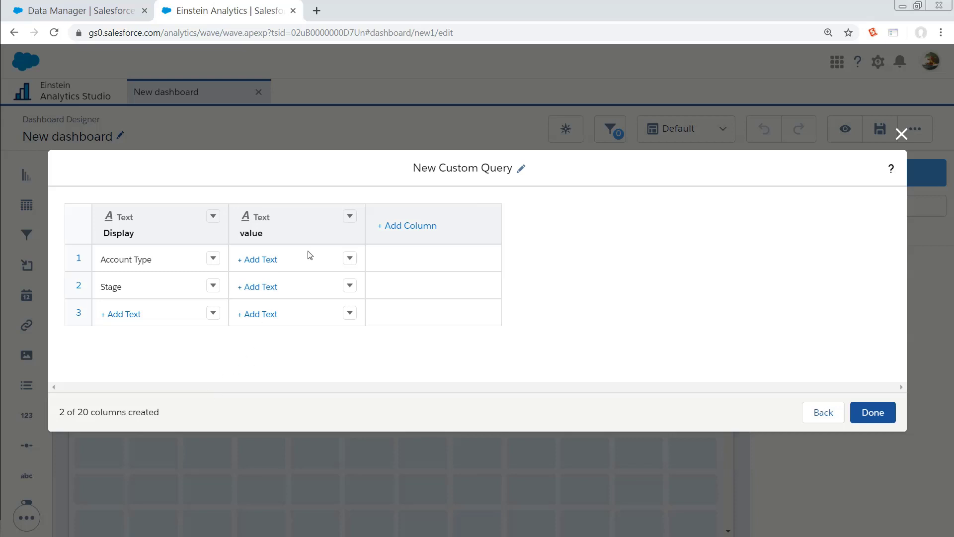
Add a dimension column from the Opptys dataset, using Account Type in row 1 and Stage in row 2
{"action": "left_click", "coordinate": [413, 225]}
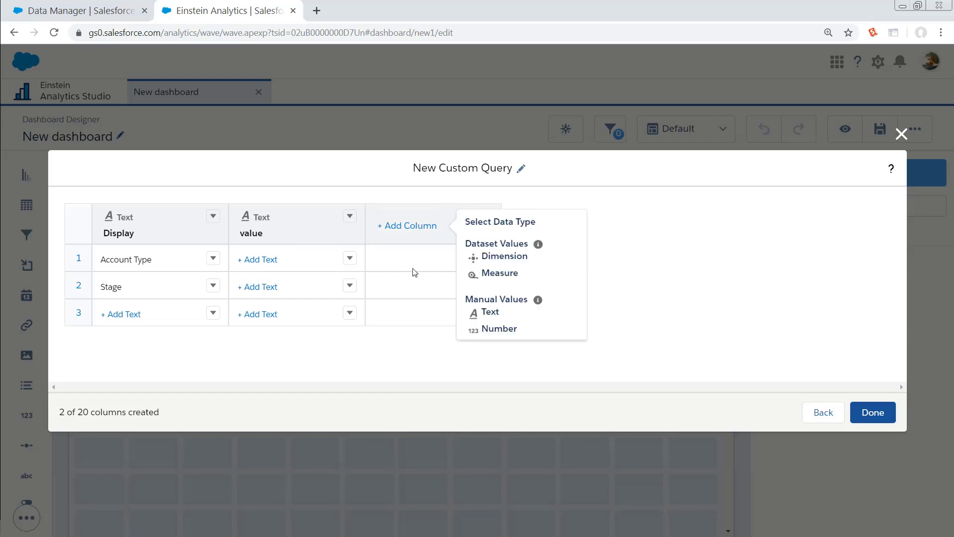
{"action": "left_click", "coordinate": [508, 256]}
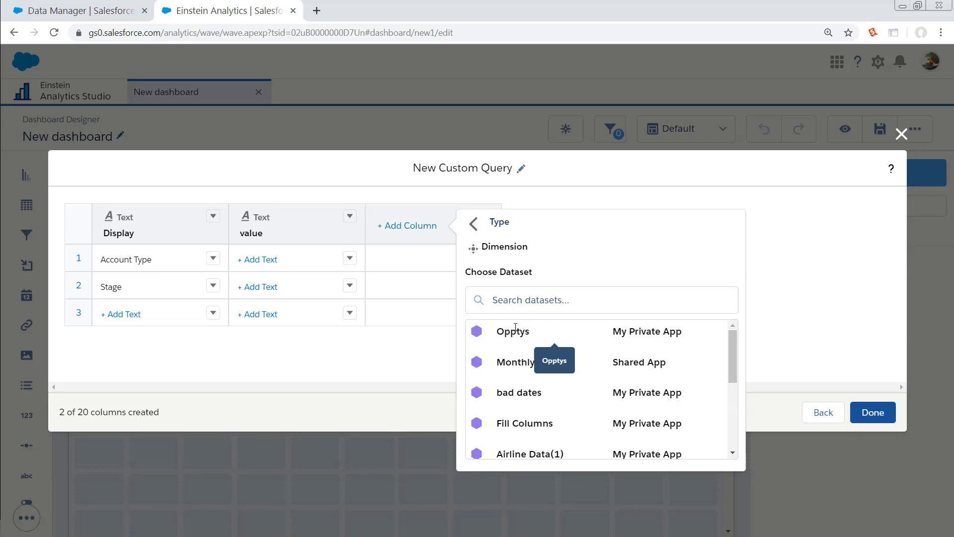
{"action": "left_click", "coordinate": [515, 330]}
{"action": "left_click", "coordinate": [394, 260]}
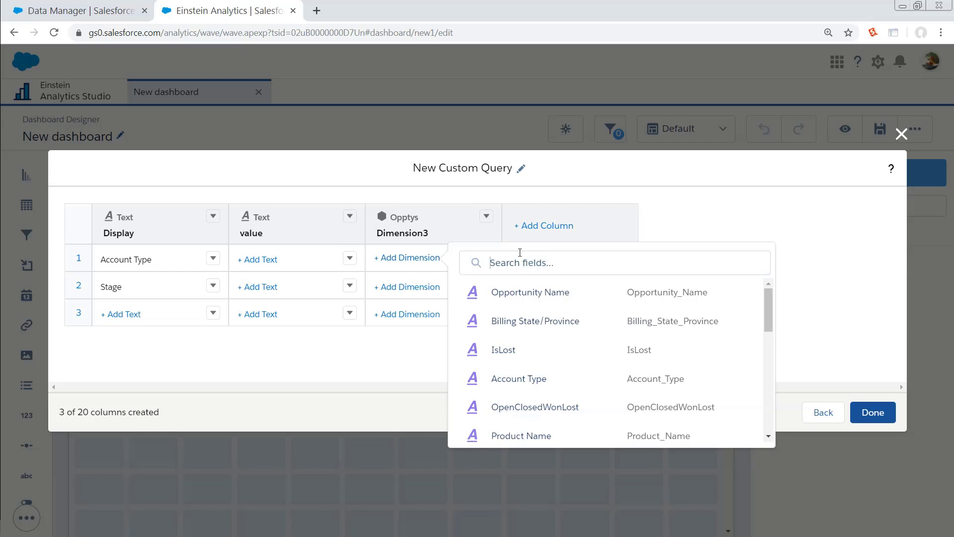
{"action": "left_click", "coordinate": [540, 384]}
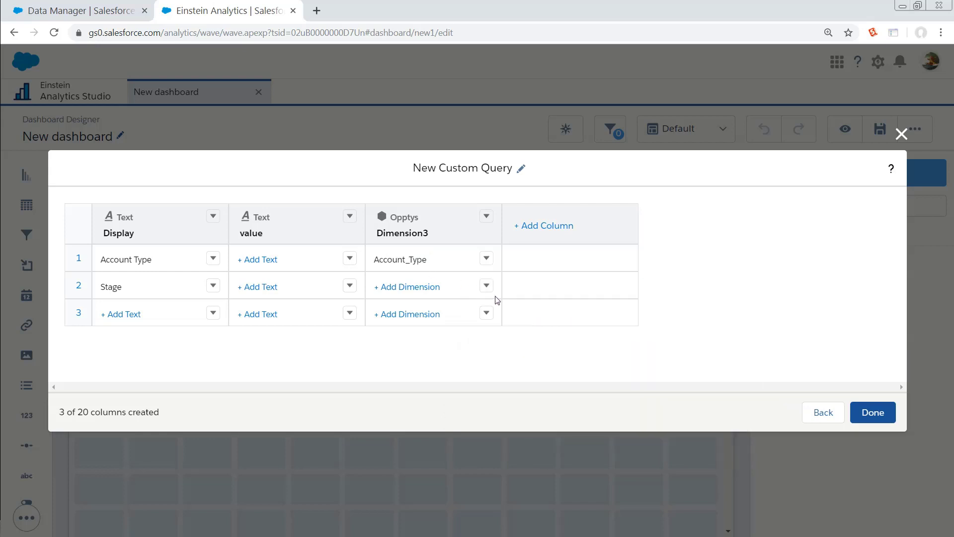
{"action": "left_click", "coordinate": [410, 288]}
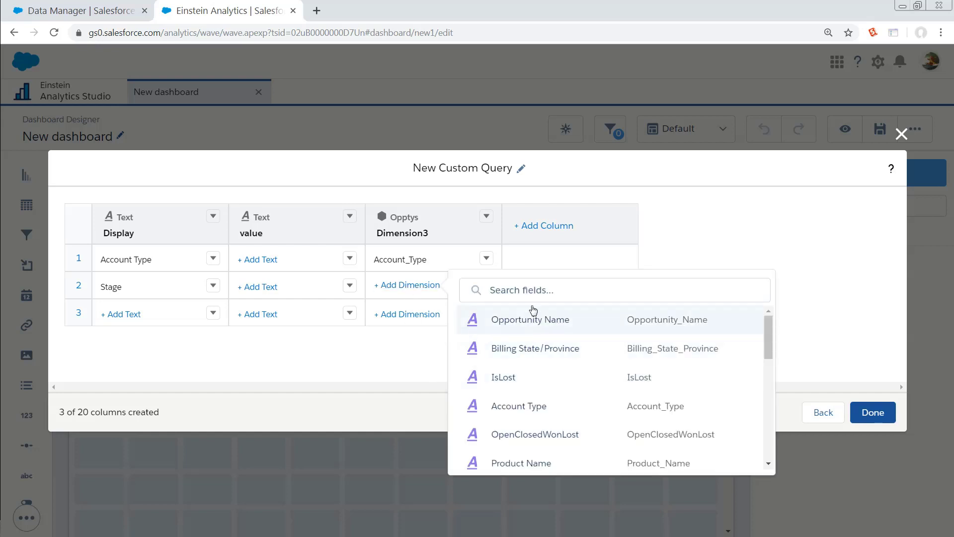
{"action": "scroll", "coordinate": [532, 407], "scroll_direction": "down", "scroll_amount": 6}
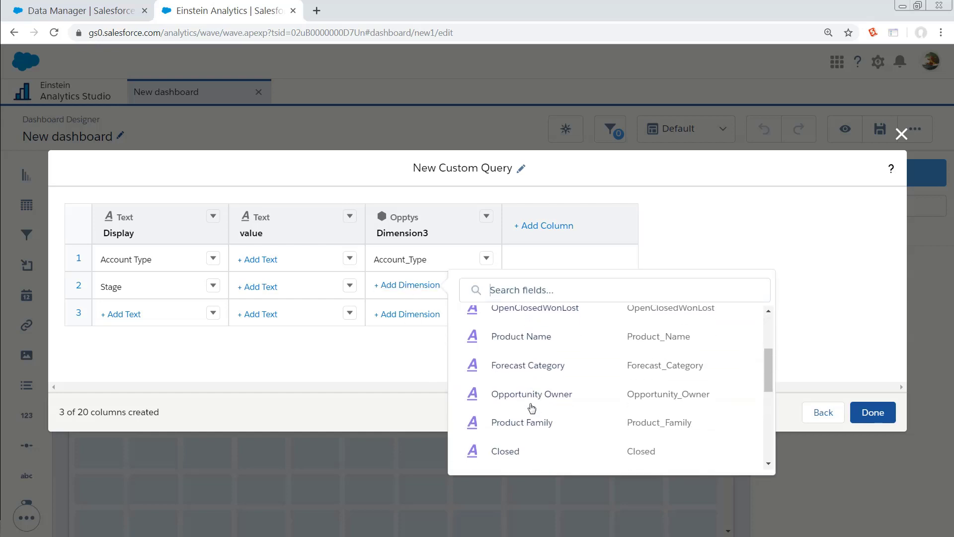
{"action": "left_click", "coordinate": [503, 411]}
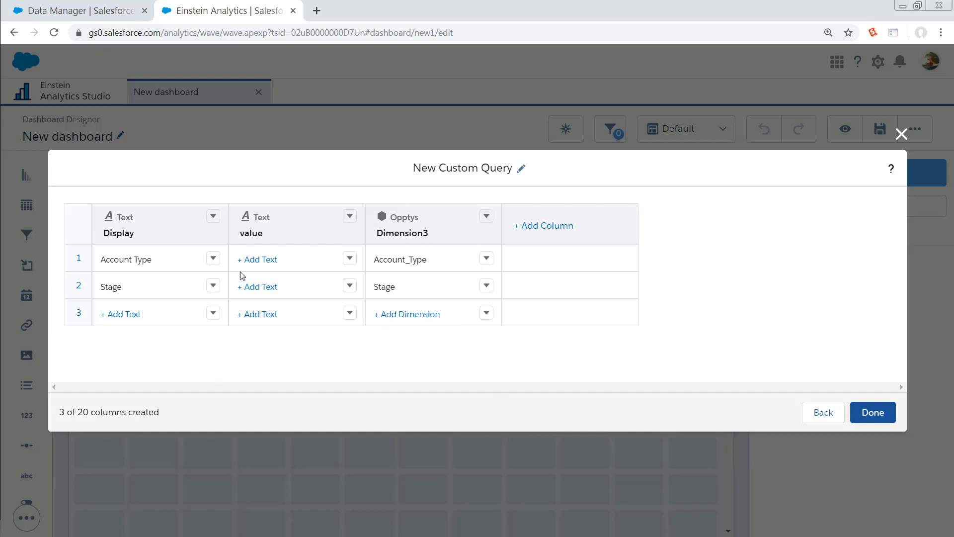
Delete the value column and the Opptys dimension column from the custom query
{"action": "left_click", "coordinate": [350, 216]}
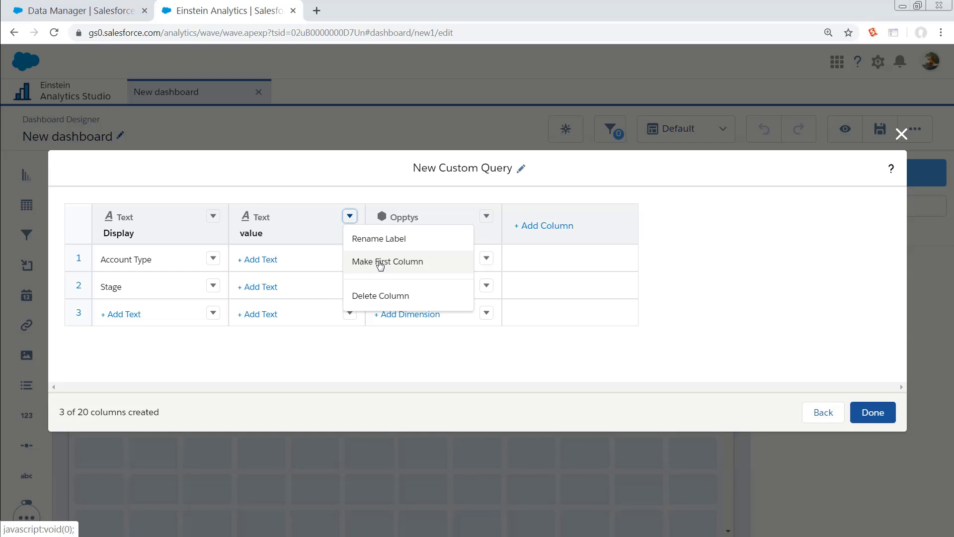
{"action": "left_click", "coordinate": [383, 298]}
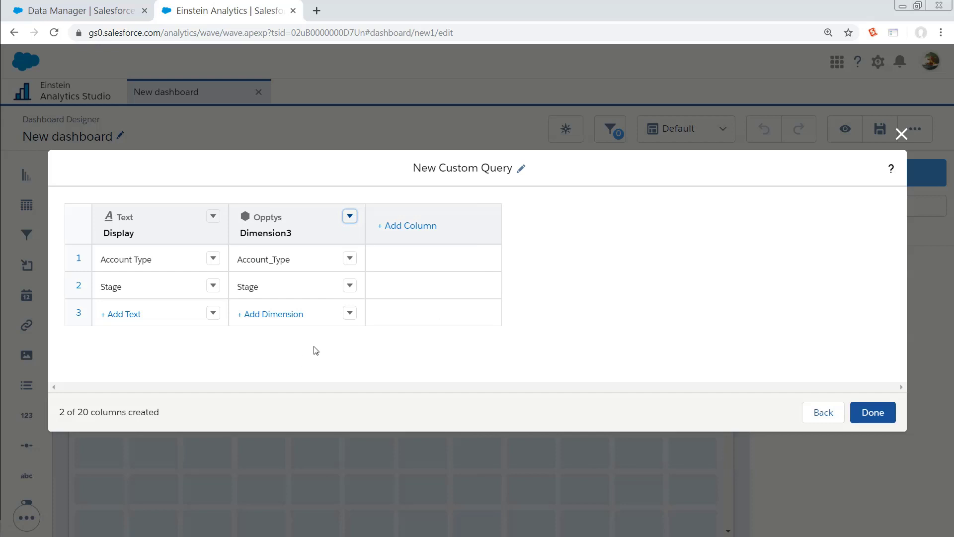
{"action": "left_click", "coordinate": [348, 216]}
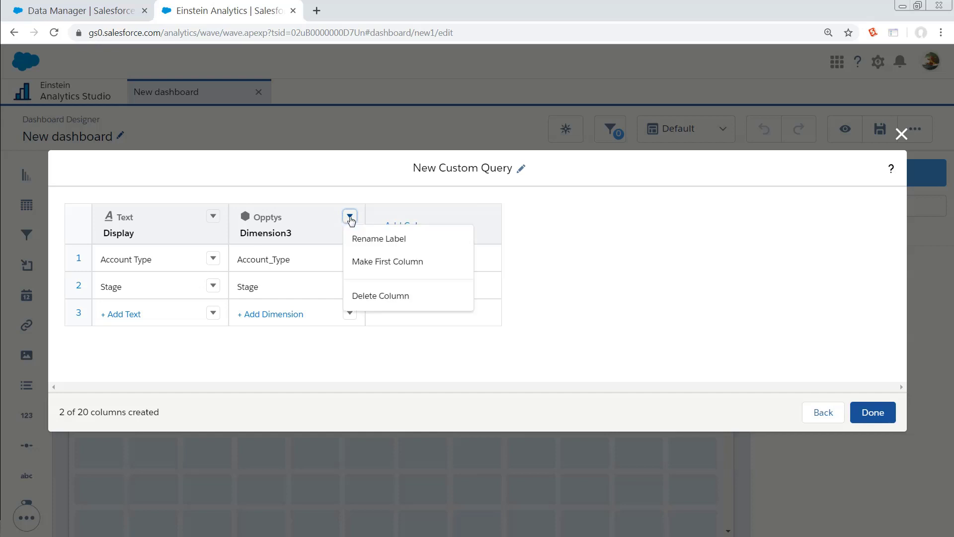
{"action": "left_click", "coordinate": [400, 299]}
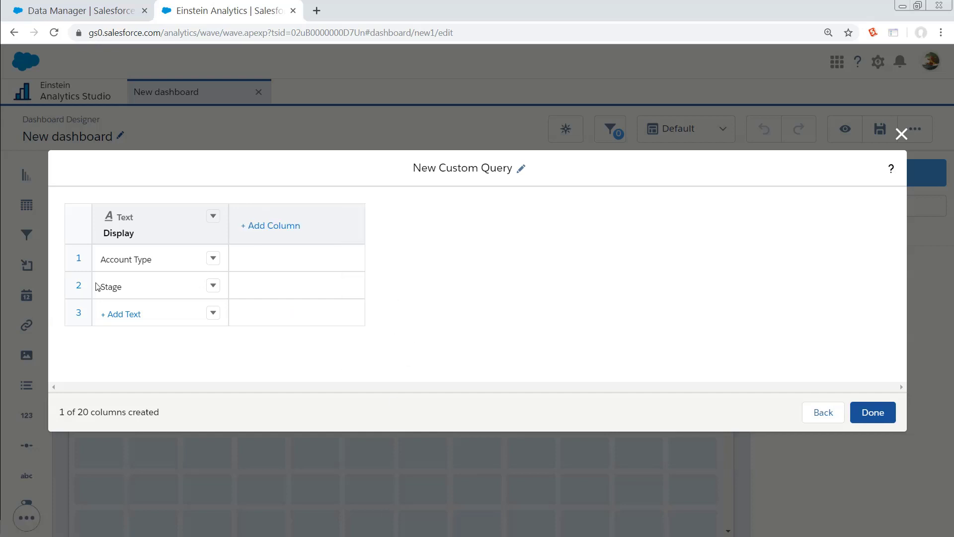
Replace the Display text in row 1 with North and in row 2 with South
{"action": "left_click", "coordinate": [214, 259]}
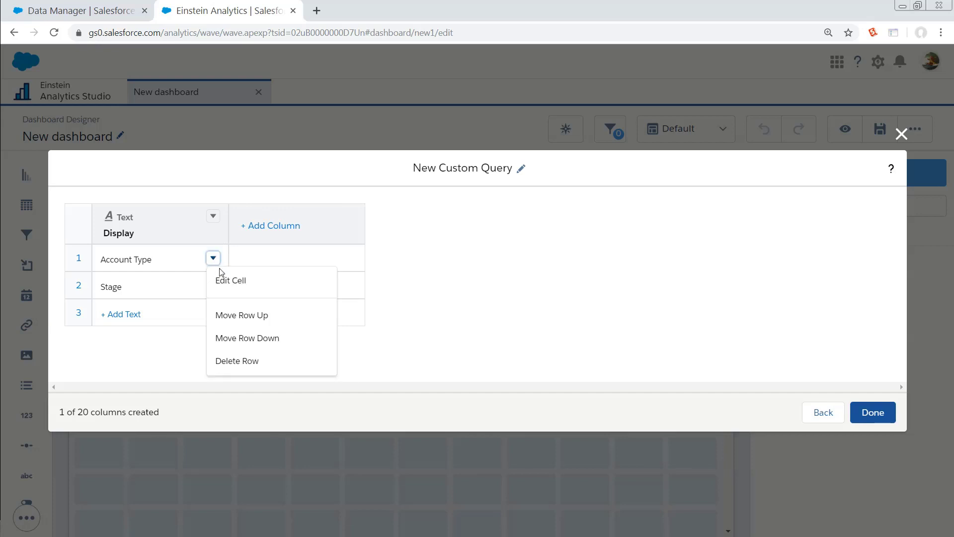
{"action": "left_click", "coordinate": [229, 281]}
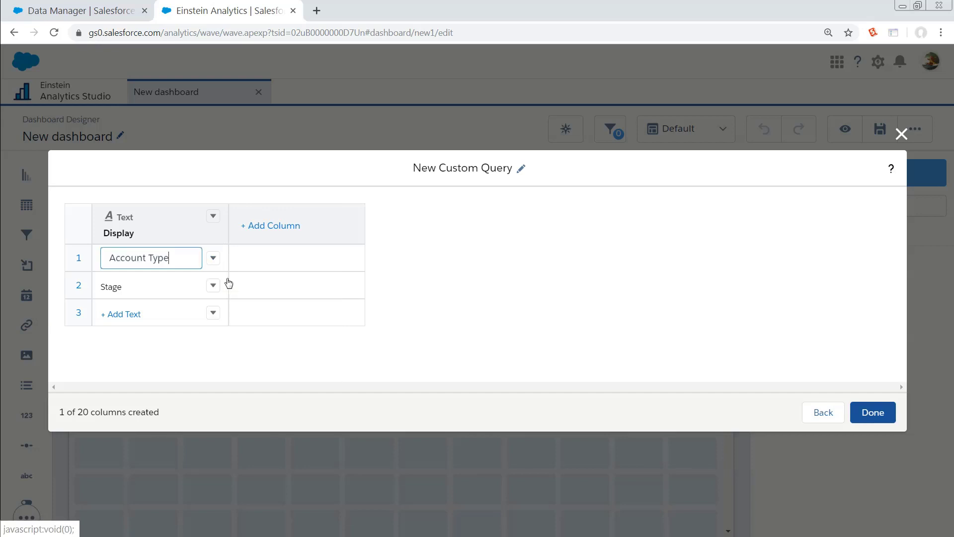
{"action": "key", "text": "BackSpace"}
{"action": "key", "text": "BackSpace"}
{"action": "key", "text": "BackSpace"}
{"action": "key", "text": "BackSpace"}
{"action": "key", "text": "BackSpace"}
{"action": "key", "text": "BackSpace"}
{"action": "key", "text": "BackSpace"}
{"action": "key", "text": "BackSpace"}
{"action": "key", "text": "BackSpace"}
{"action": "key", "text": "BackSpace"}
{"action": "key", "text": "BackSpace"}
{"action": "key", "text": "BackSpace"}
{"action": "type", "text": "North"}
{"action": "key", "text": "Return"}
{"action": "key", "text": "BackSpace"}
{"action": "key", "text": "BackSpace"}
{"action": "key", "text": "BackSpace"}
{"action": "key", "text": "BackSpace"}
{"action": "type", "text": "outh"}
Add East and Sandwich as the third and fourth Display values
{"action": "left_click", "coordinate": [139, 314]}
{"action": "type", "text": "East"}
{"action": "key", "text": "Return"}
{"action": "left_click", "coordinate": [114, 340]}
{"action": "type", "text": "Sandwich"}
{"action": "key", "text": "Return"}
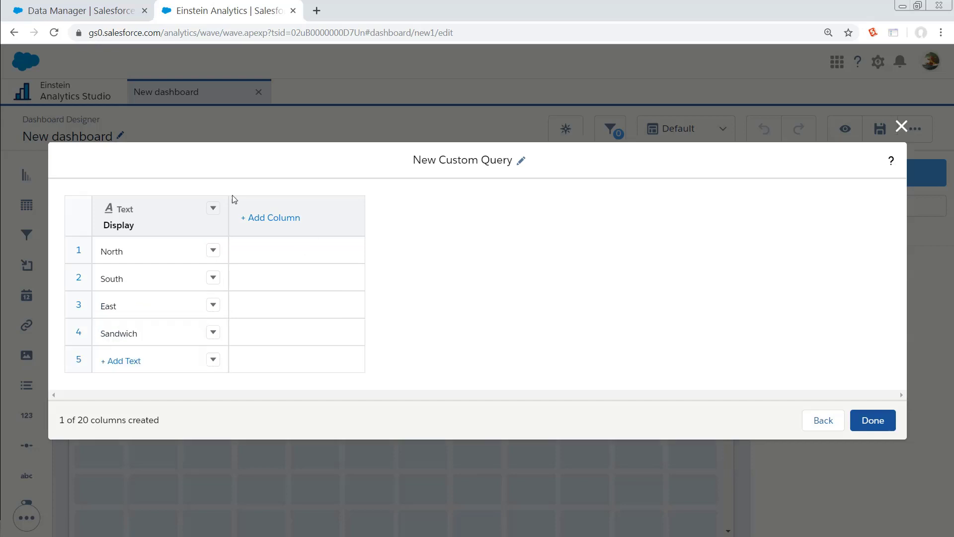
Add a number column and enter 5, 9, 15, 12 and 7 in rows 1 to 5
{"action": "left_click", "coordinate": [267, 221]}
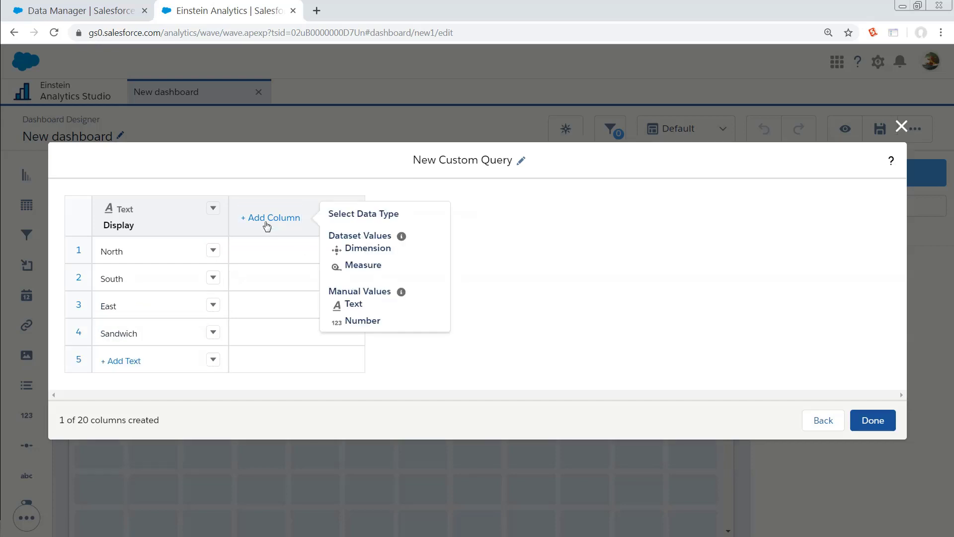
{"action": "left_click", "coordinate": [348, 323]}
{"action": "left_click", "coordinate": [265, 251]}
{"action": "type", "text": "5"}
{"action": "left_click", "coordinate": [297, 286]}
{"action": "type", "text": "10"}
{"action": "scroll", "coordinate": [297, 286], "scroll_direction": "down", "scroll_amount": 1}
{"action": "left_click", "coordinate": [266, 306]}
{"action": "type", "text": "15"}
{"action": "left_click", "coordinate": [273, 334]}
{"action": "type", "text": "12"}
{"action": "left_click", "coordinate": [266, 361]}
{"action": "type", "text": "9"}
{"action": "double_click", "coordinate": [322, 366]}
{"action": "left_click", "coordinate": [887, 432]}
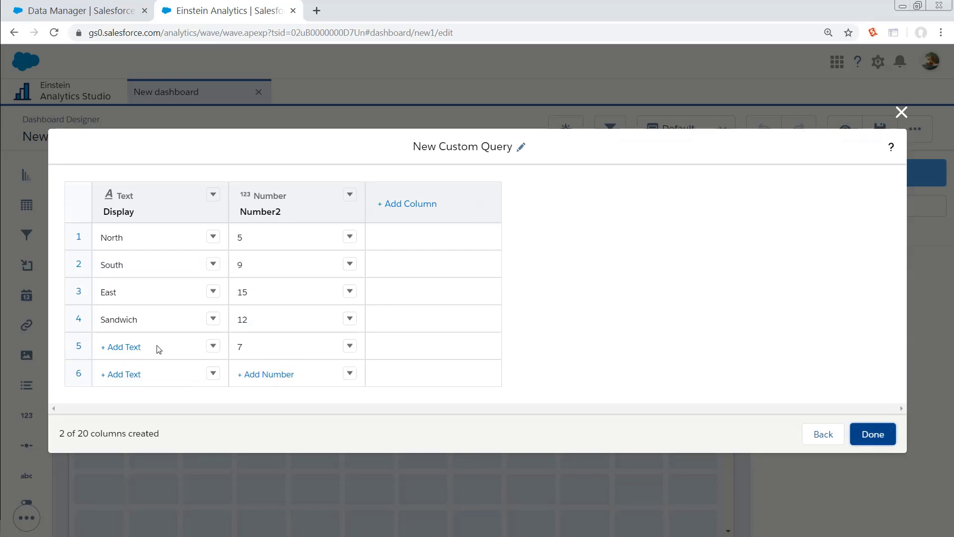
Delete the incomplete fifth row and finish the custom query
{"action": "left_click", "coordinate": [117, 347]}
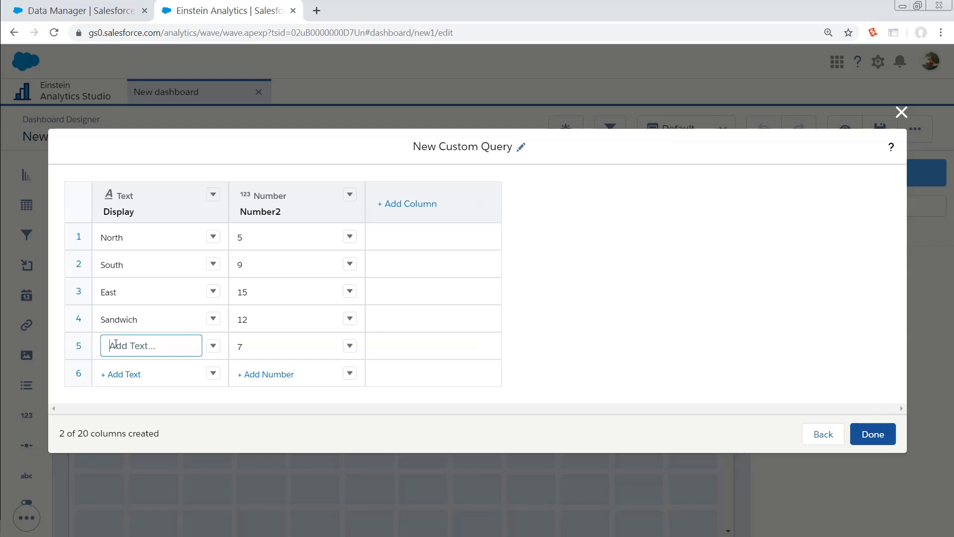
{"action": "left_click", "coordinate": [350, 346]}
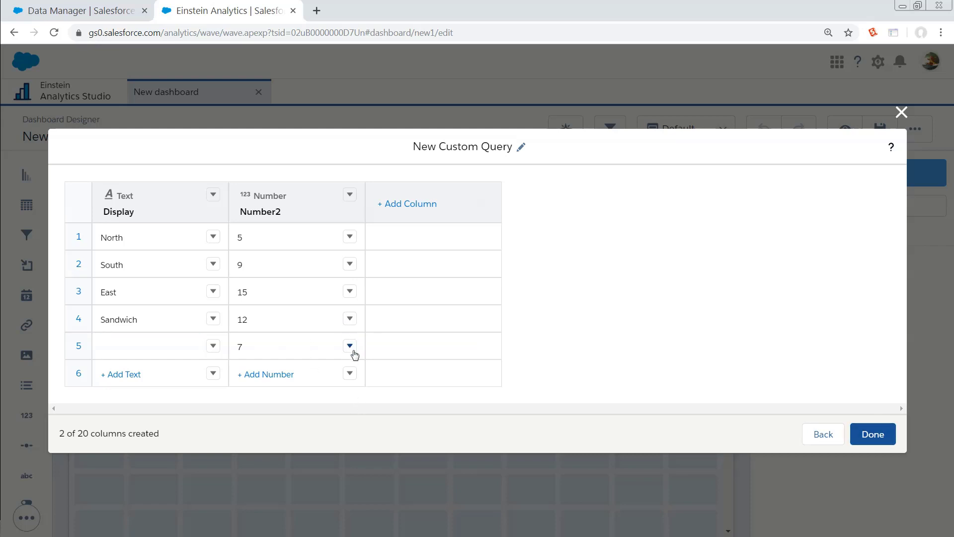
{"action": "left_click", "coordinate": [350, 346]}
{"action": "left_click", "coordinate": [396, 483]}
{"action": "left_click", "coordinate": [873, 420]}
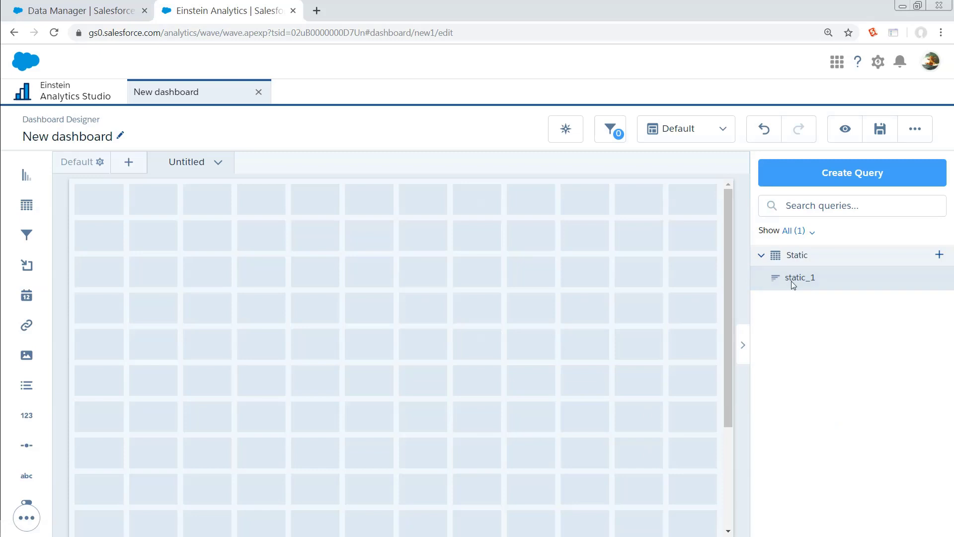
Place an enlarged bar chart of the custom query on the dashboard canvas, in the grid's upper-left corner
{"action": "left_click_drag", "start_coordinate": [28, 177], "coordinate": [290, 301]}
{"action": "left_click_drag", "start_coordinate": [445, 357], "coordinate": [535, 456]}
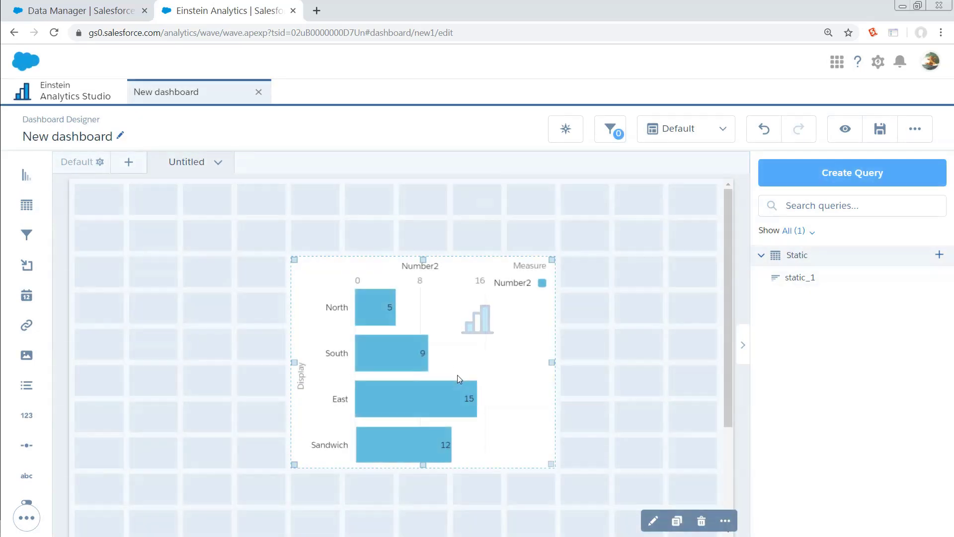
{"action": "left_click_drag", "start_coordinate": [458, 375], "coordinate": [245, 303]}
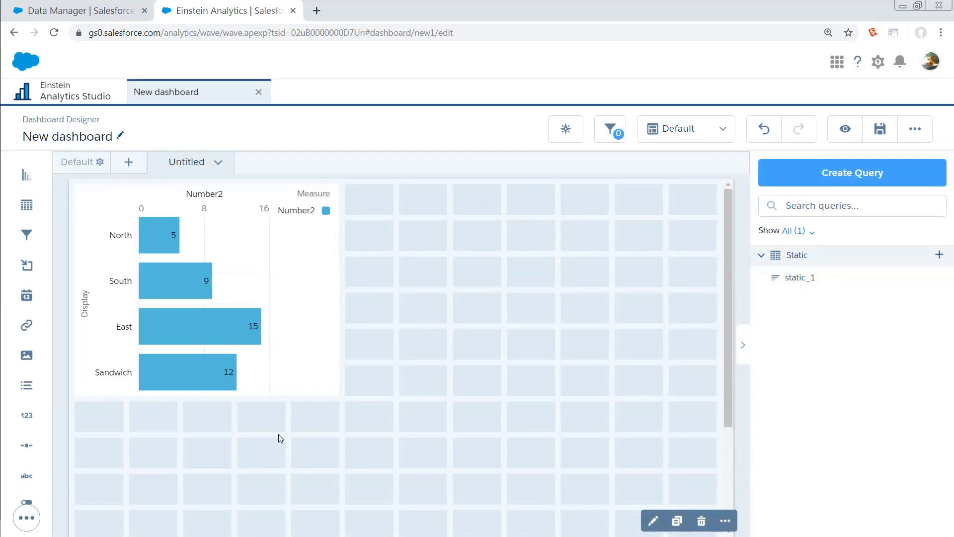
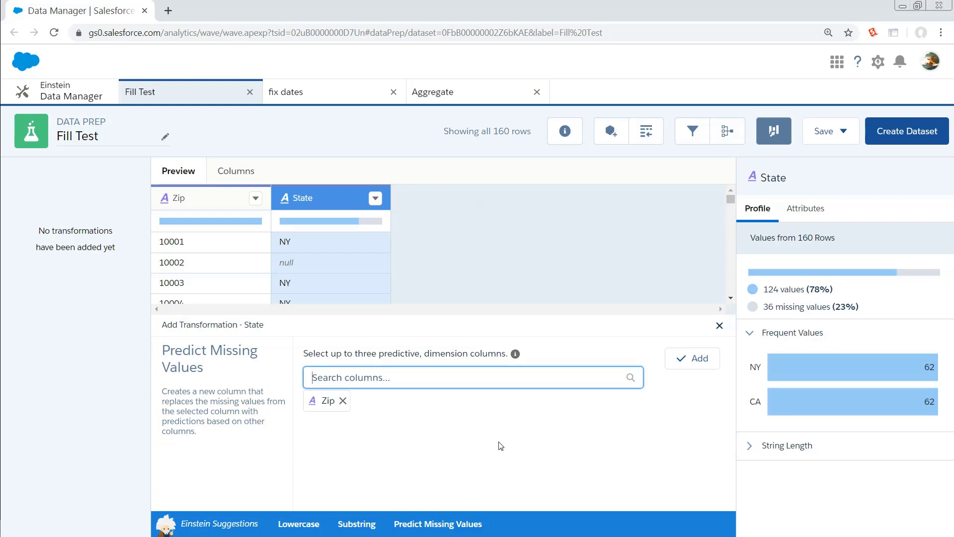
Add a Predict Missing Values transformation to the State column, using Zip as the predictive column
{"action": "left_click", "coordinate": [690, 358]}
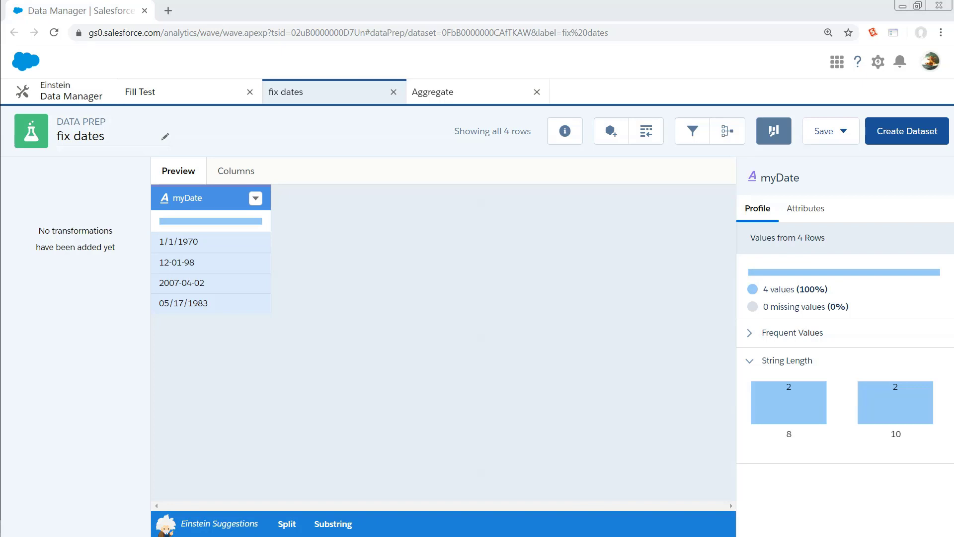
Start a Format Dates transformation on the myDate column and enter d/M/yyyy and MM-dd-yyyy as original formats
{"action": "left_click", "coordinate": [255, 198]}
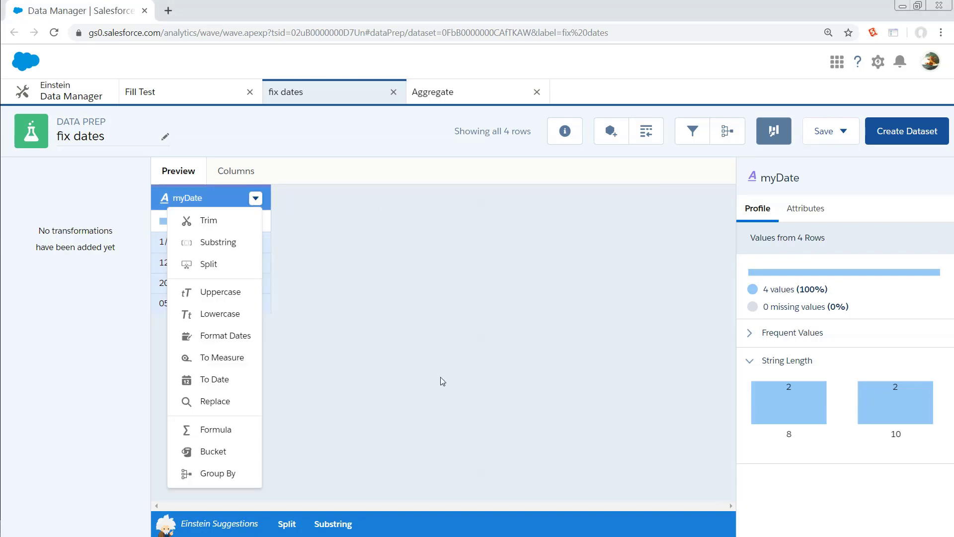
{"action": "left_click", "coordinate": [238, 337]}
{"action": "left_click", "coordinate": [341, 380]}
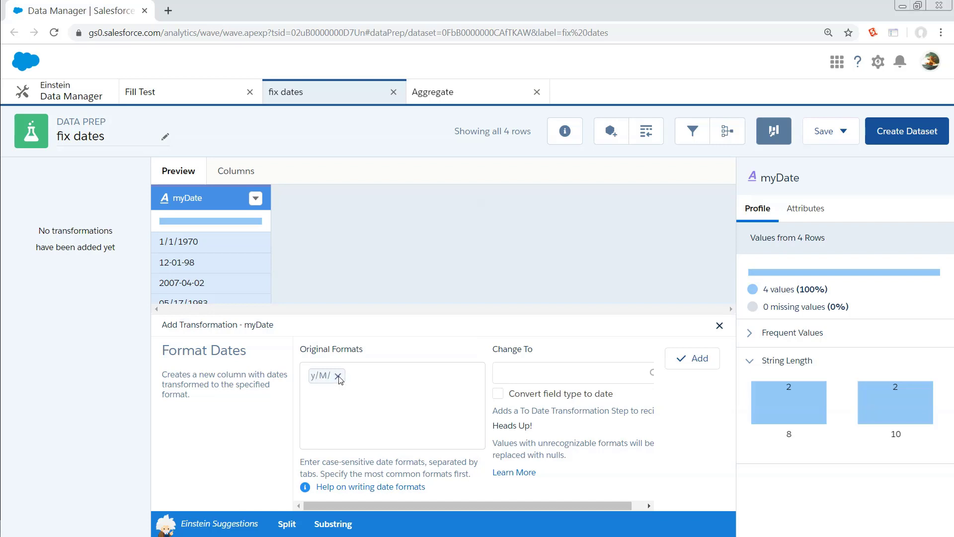
{"action": "type", "text": "d/M/yyyy"}
{"action": "key", "text": "Tab"}
{"action": "type", "text": "MM-dd-yyyy"}
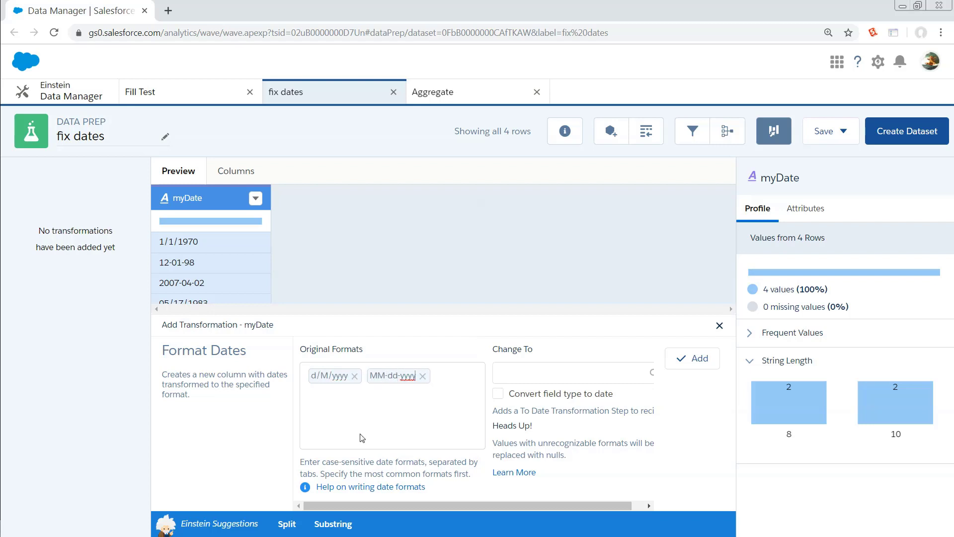
Add MM/dd/yyyy and yyyy-MM-dd to the original date formats
{"action": "key", "text": "Tab"}
{"action": "type", "text": "MM/DD/yyyy"}
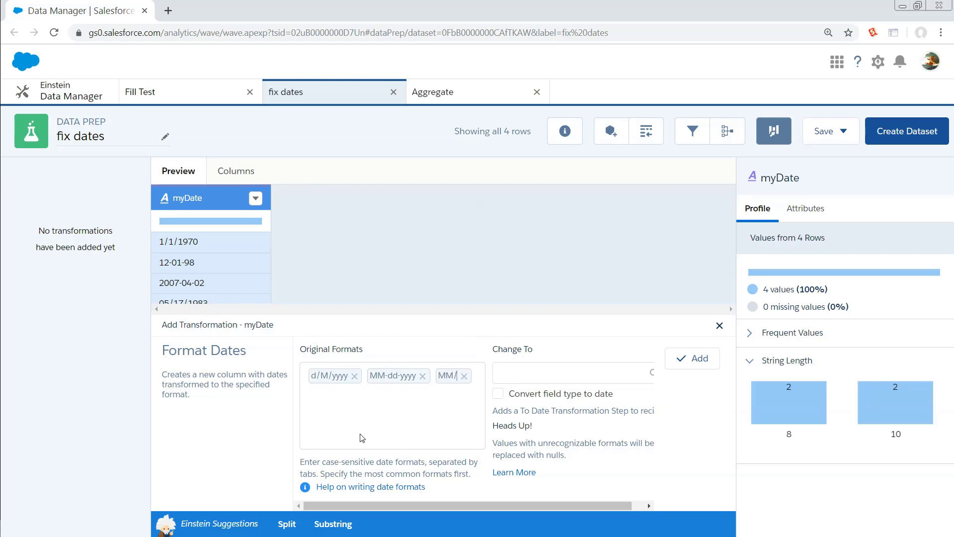
{"action": "key", "text": "Tab"}
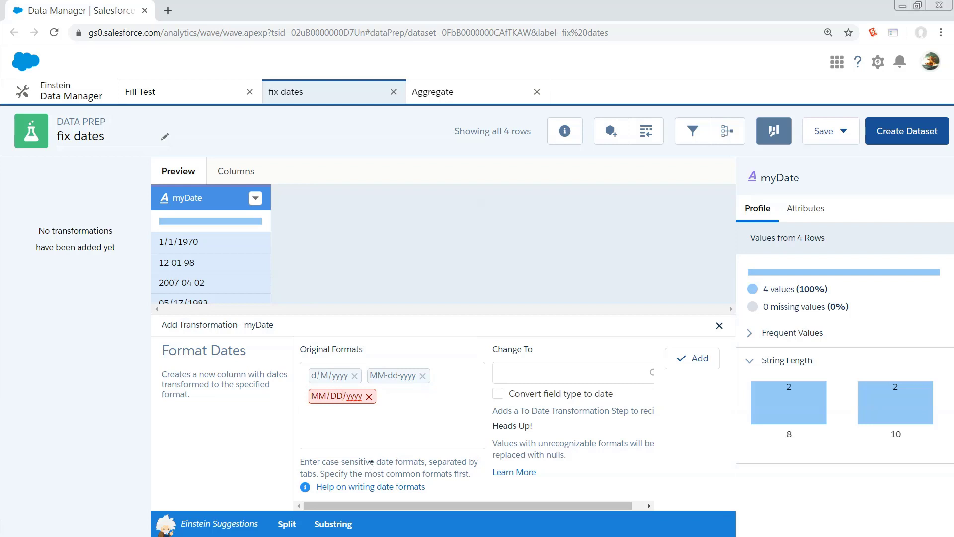
{"action": "key", "text": "BackSpace"}
{"action": "key", "text": "BackSpace"}
{"action": "type", "text": "dd"}
{"action": "key", "text": "Tab"}
{"action": "type", "text": "yyyy-MM-dd"}
{"action": "key", "text": "Tab"}
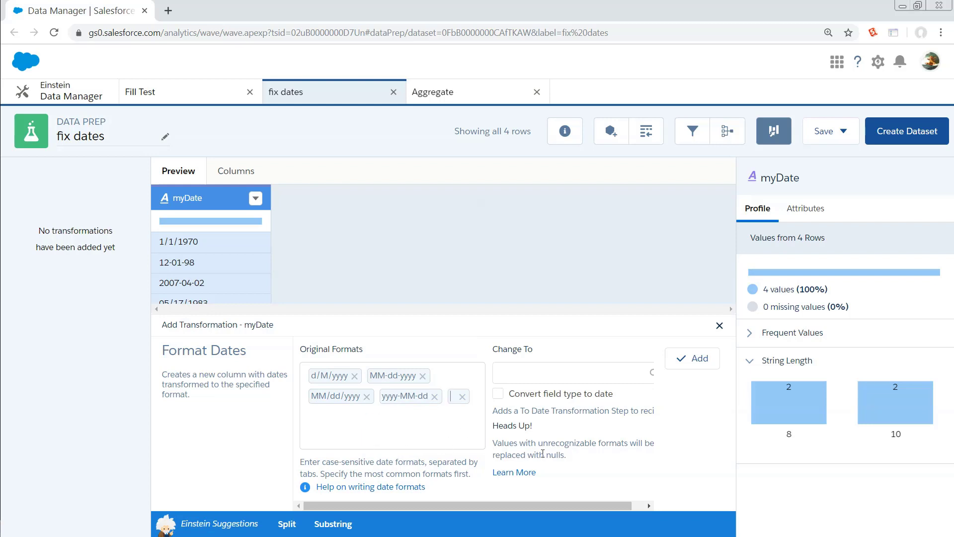
Set the target format to yyyy-MM-dd with the field type converted to date, and add the transformation
{"action": "left_click", "coordinate": [574, 372]}
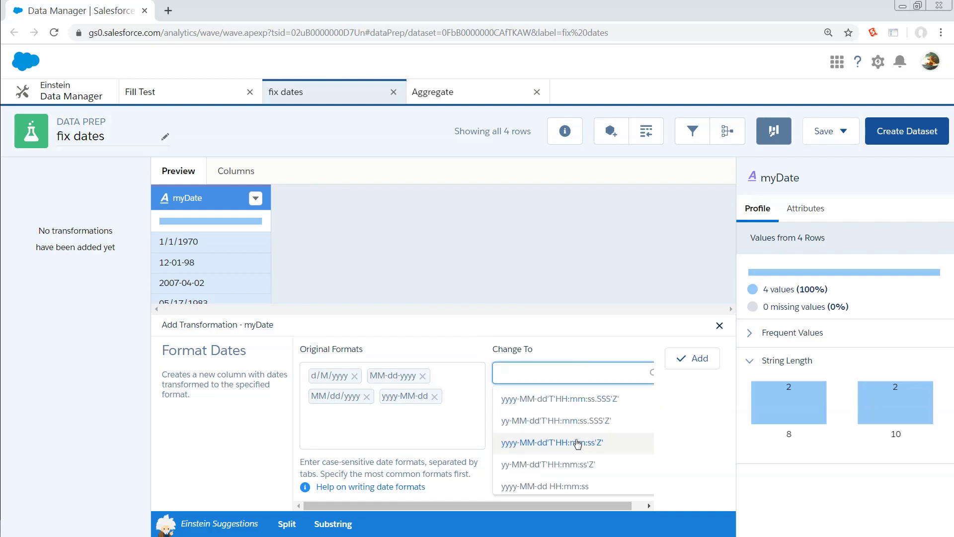
{"action": "scroll", "coordinate": [576, 423], "scroll_direction": "down", "scroll_amount": 5}
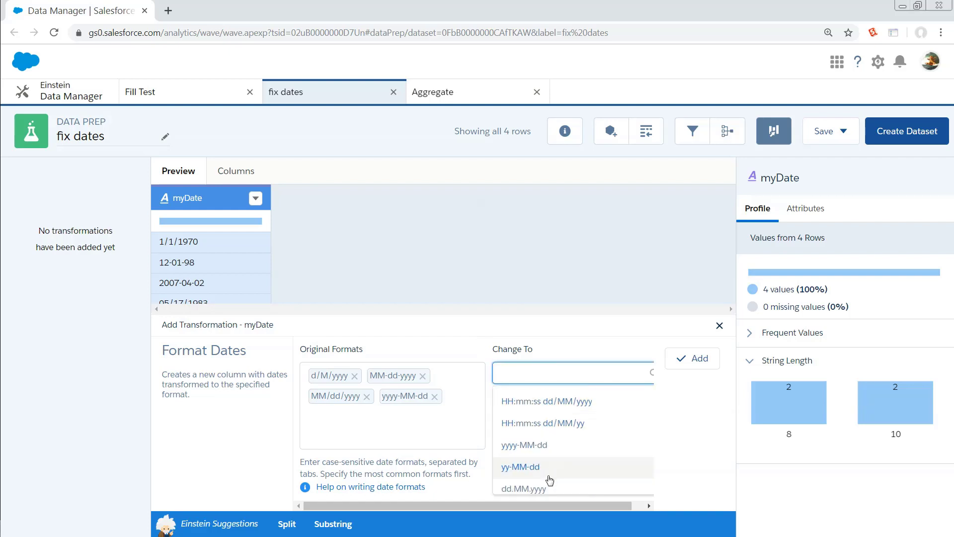
{"action": "left_click", "coordinate": [548, 445]}
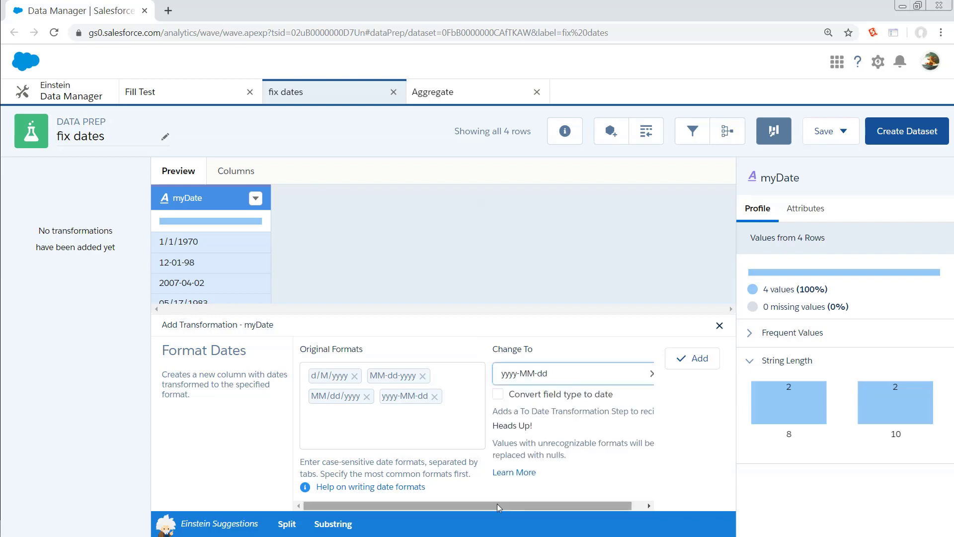
{"action": "left_click", "coordinate": [498, 394]}
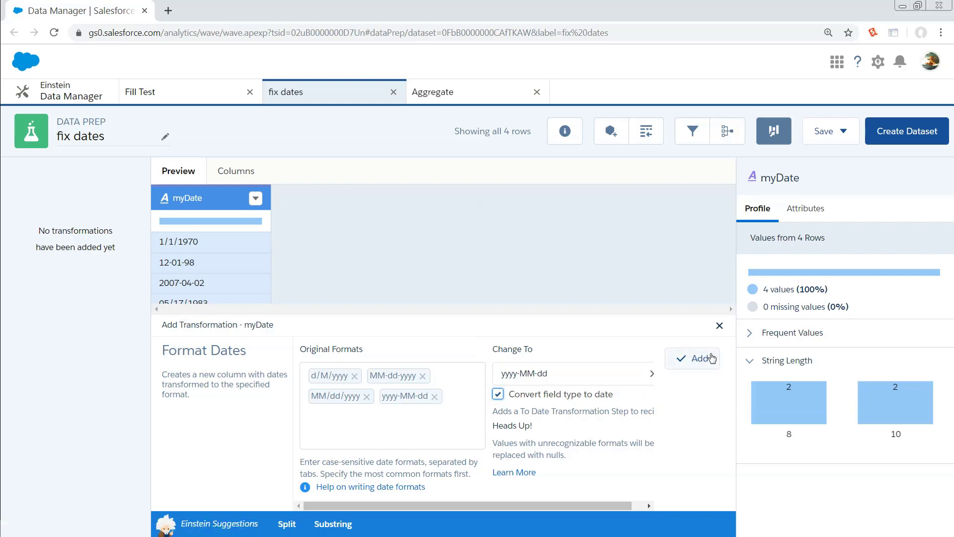
{"action": "left_click", "coordinate": [698, 364]}
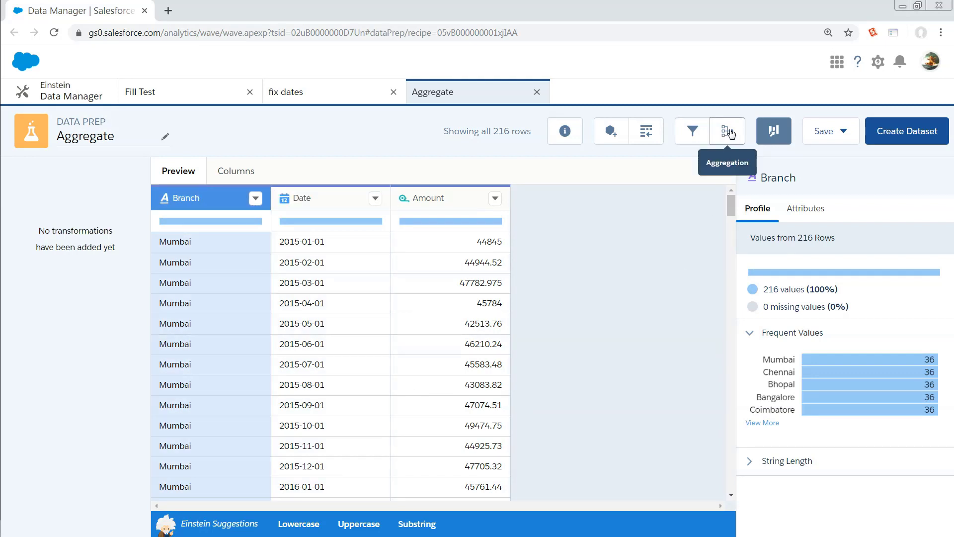
In the Aggregate recipe, group the data by Branch and add a row count aggregate
{"action": "left_click", "coordinate": [256, 197]}
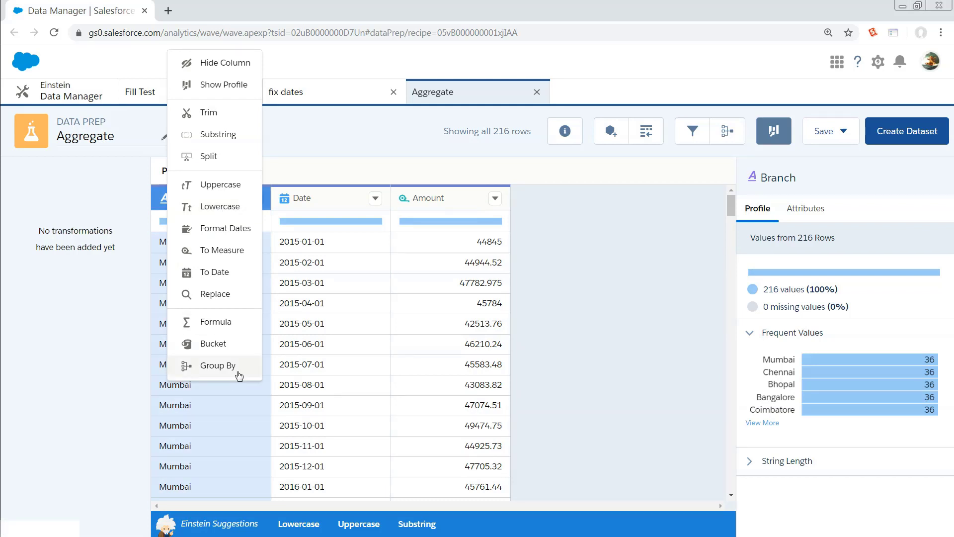
{"action": "left_click", "coordinate": [188, 366]}
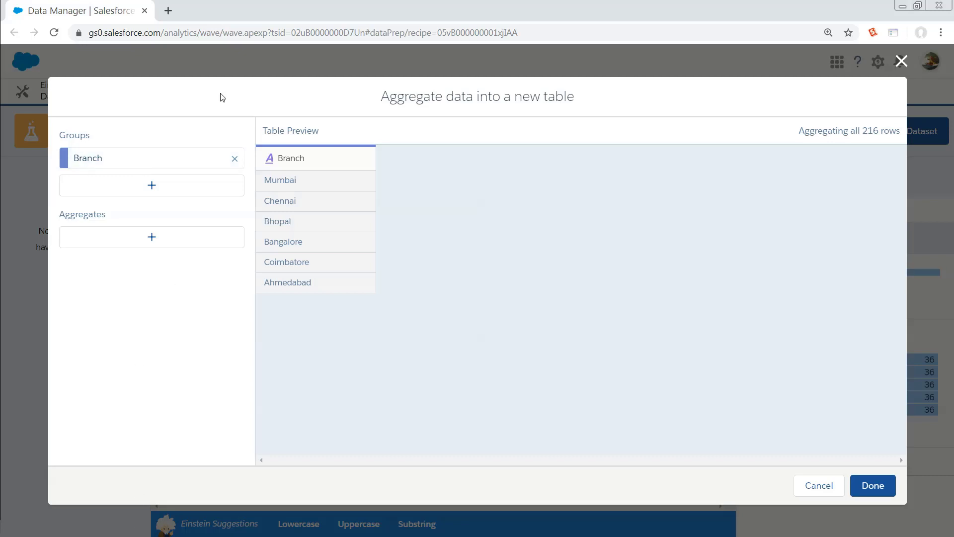
{"action": "left_click", "coordinate": [150, 182]}
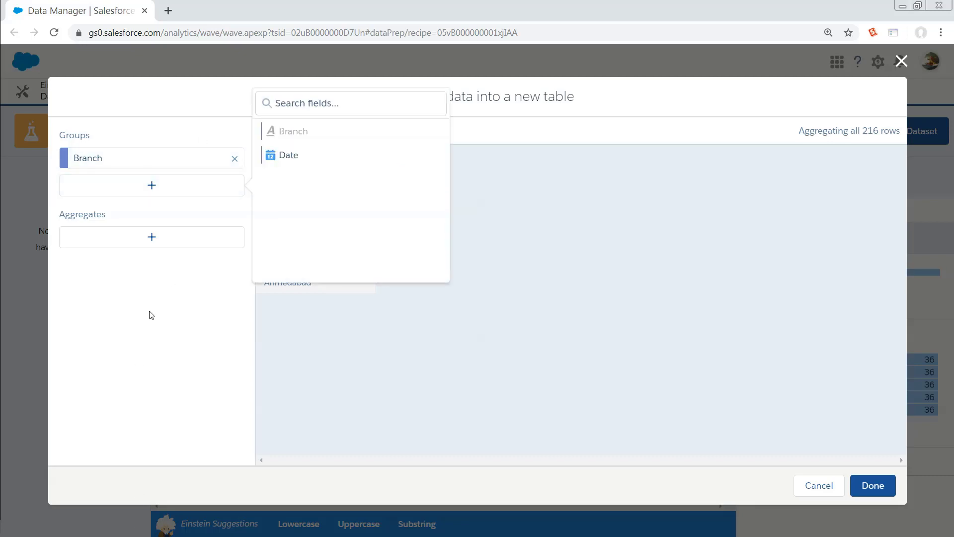
{"action": "left_click", "coordinate": [450, 327]}
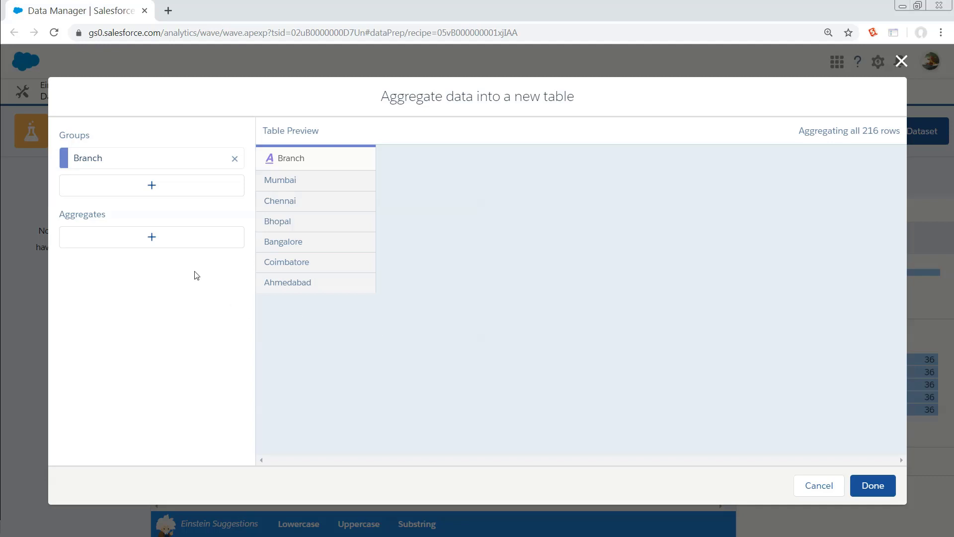
{"action": "left_click", "coordinate": [186, 244]}
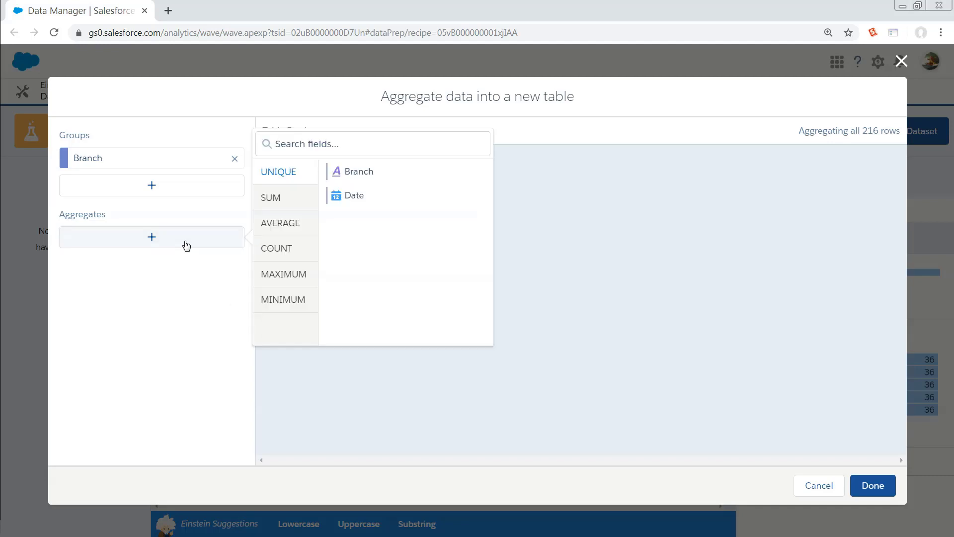
{"action": "left_click", "coordinate": [281, 248]}
{"action": "left_click", "coordinate": [367, 177]}
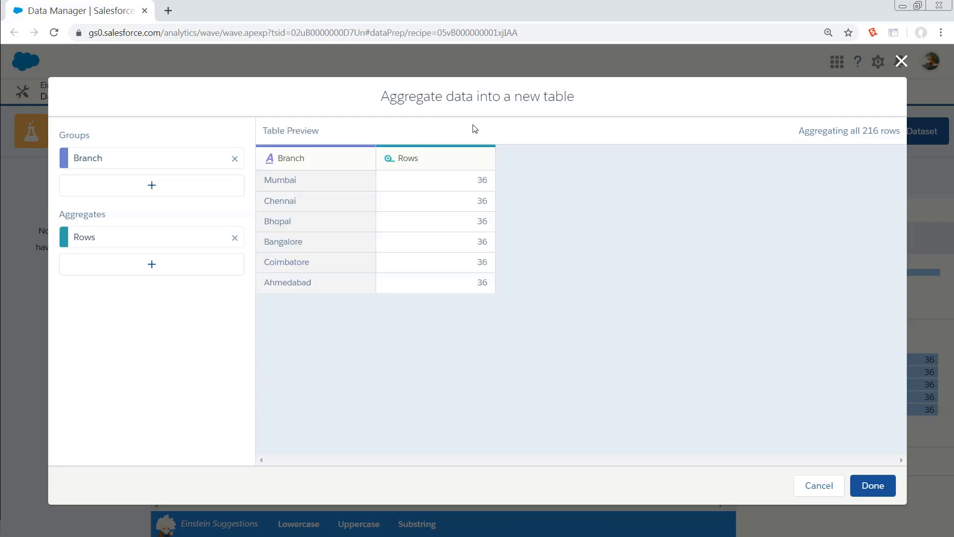
Add the average and the sum of Amount as aggregates and finish the aggregated table
{"action": "left_click", "coordinate": [151, 264]}
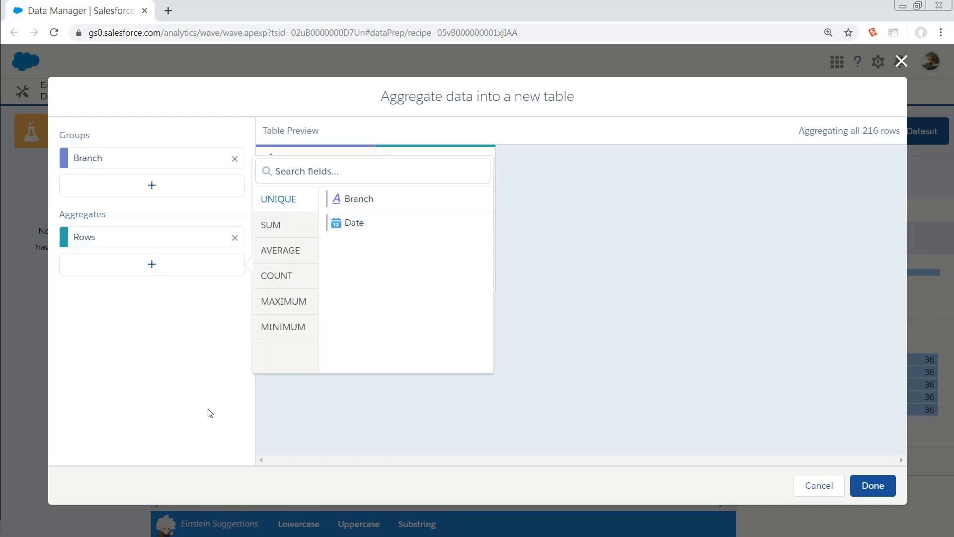
{"action": "left_click", "coordinate": [282, 250]}
{"action": "left_click", "coordinate": [365, 199]}
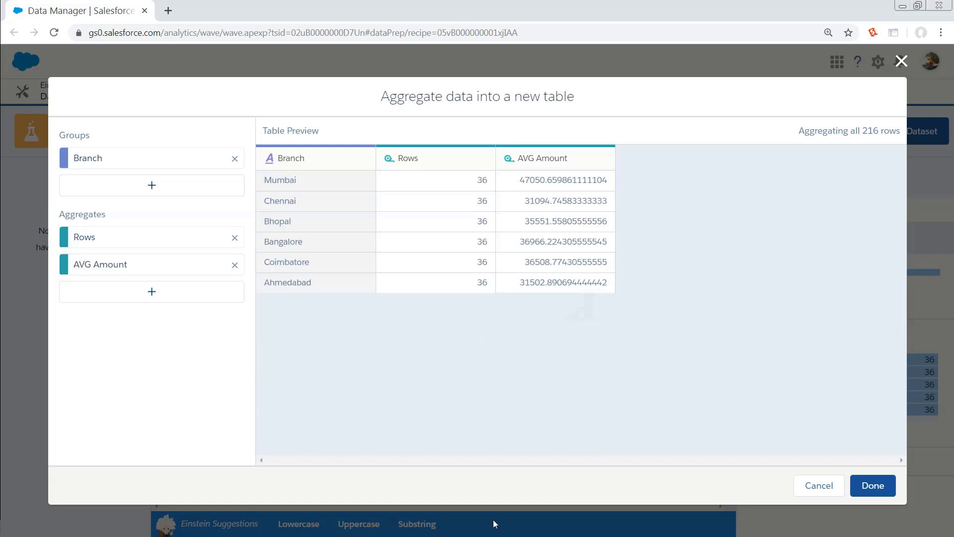
{"action": "left_click", "coordinate": [137, 298]}
{"action": "left_click", "coordinate": [301, 254]}
{"action": "left_click", "coordinate": [372, 229]}
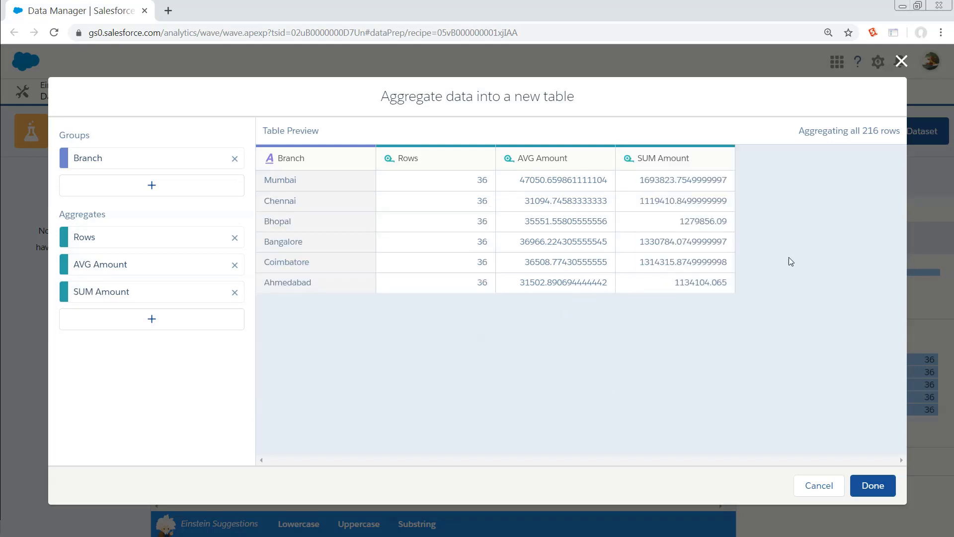
{"action": "left_click", "coordinate": [866, 486]}
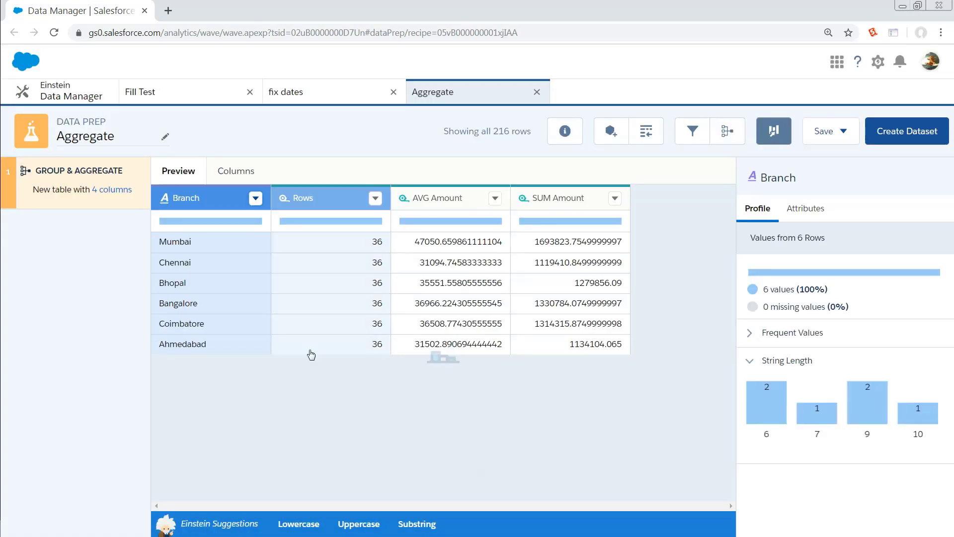
Add a formula column that truncates AVG Amount to two decimals with trunc([Amount_AVG],2)
{"action": "left_click", "coordinate": [495, 198]}
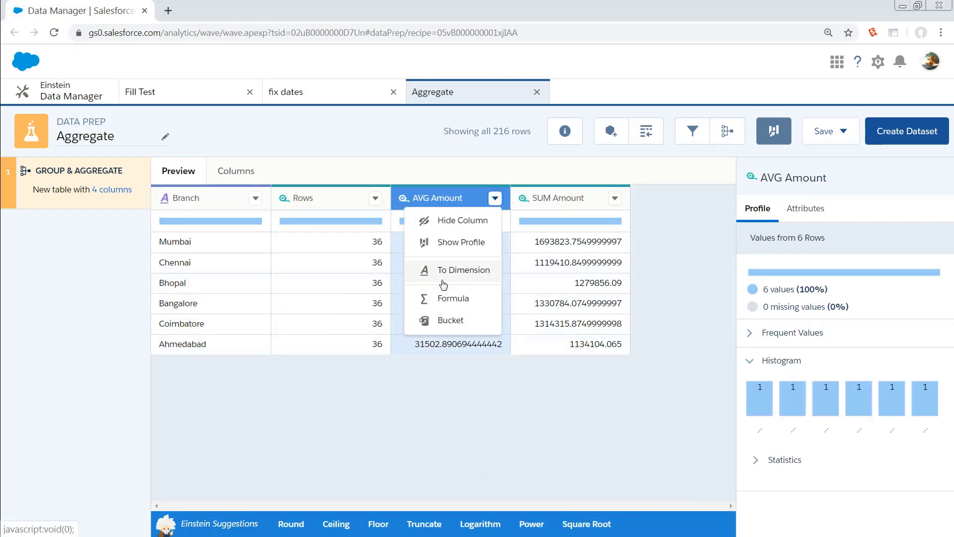
{"action": "left_click", "coordinate": [481, 442]}
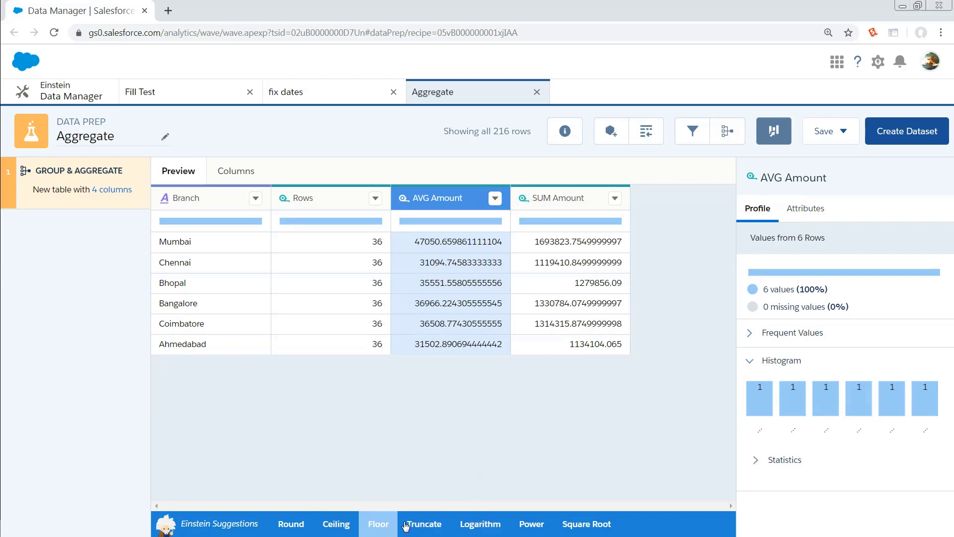
{"action": "left_click", "coordinate": [424, 523]}
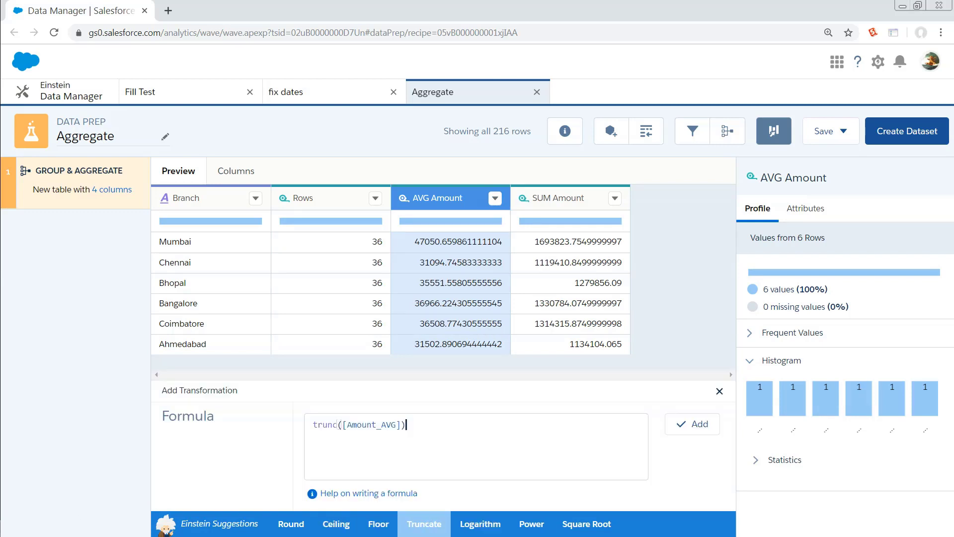
{"action": "left_click", "coordinate": [402, 425]}
{"action": "type", "text": ",2"}
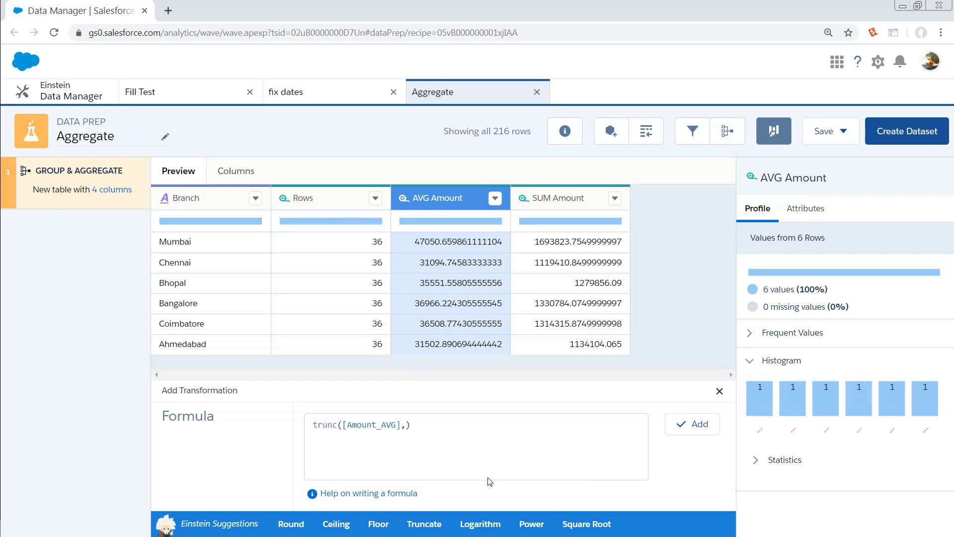
{"action": "left_click", "coordinate": [696, 425]}
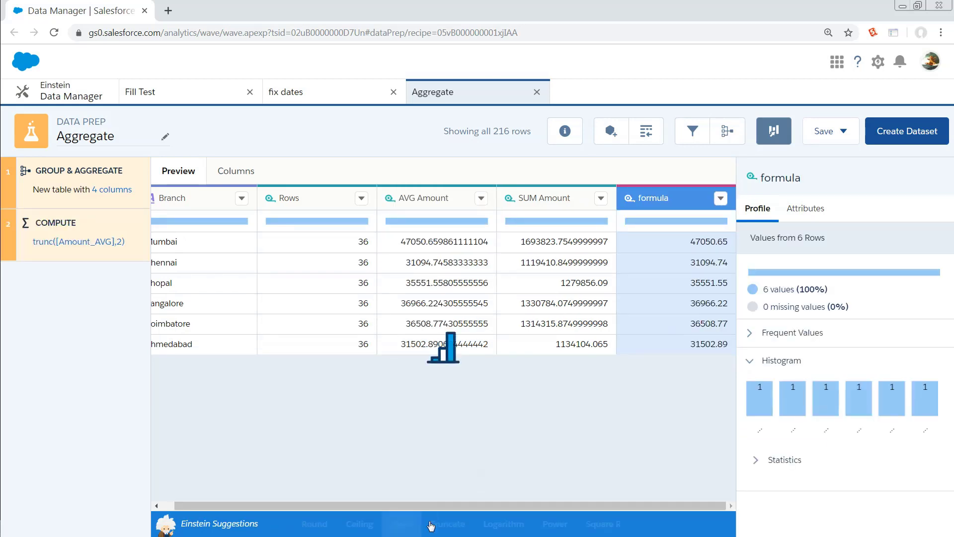
Add a formula column that truncates SUM Amount to two decimals with trunc([Amount_SUM],2)
{"action": "left_click", "coordinate": [601, 198]}
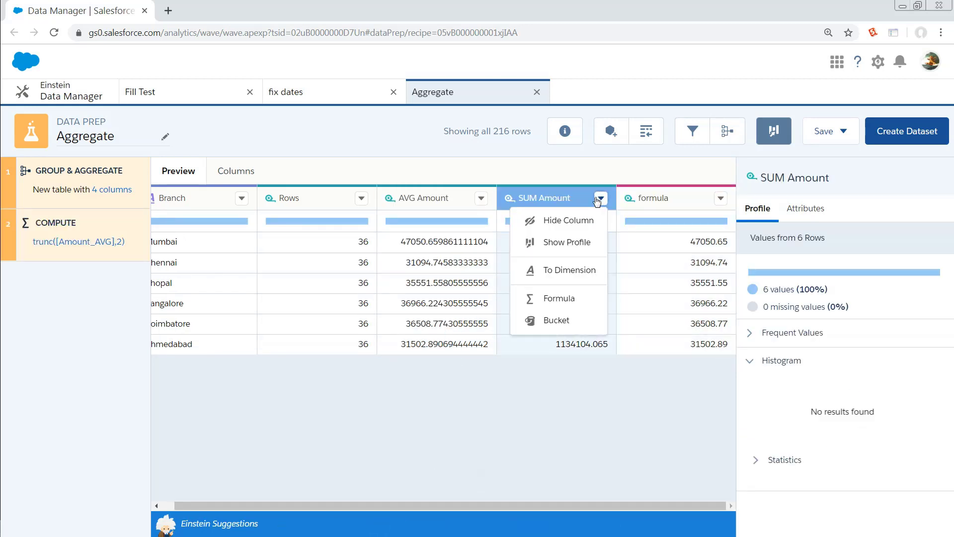
{"action": "left_click", "coordinate": [570, 299]}
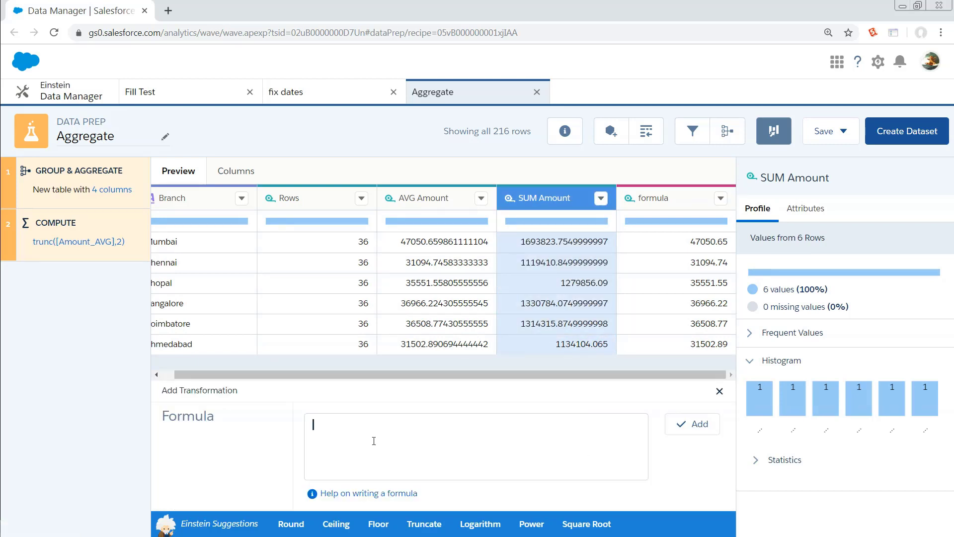
{"action": "left_click", "coordinate": [412, 526]}
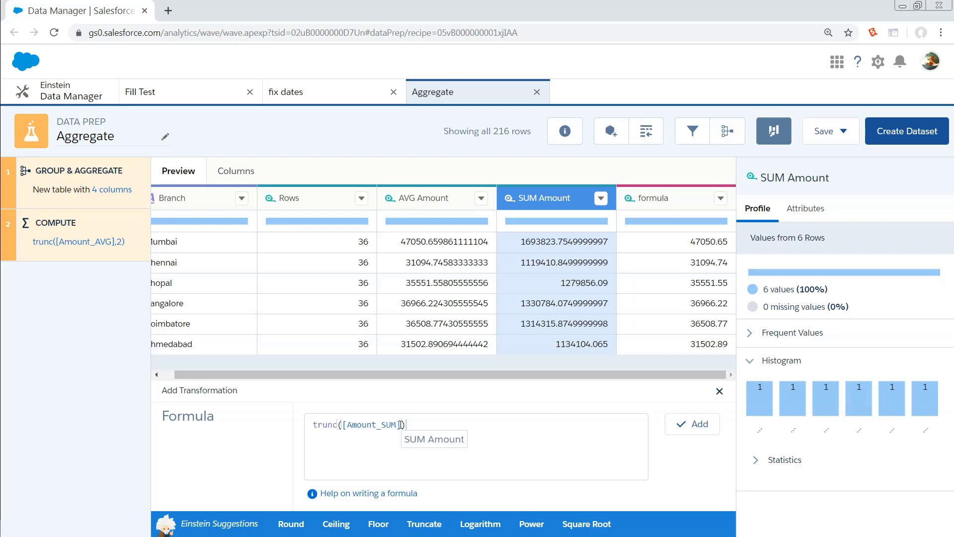
{"action": "type", "text": ","}
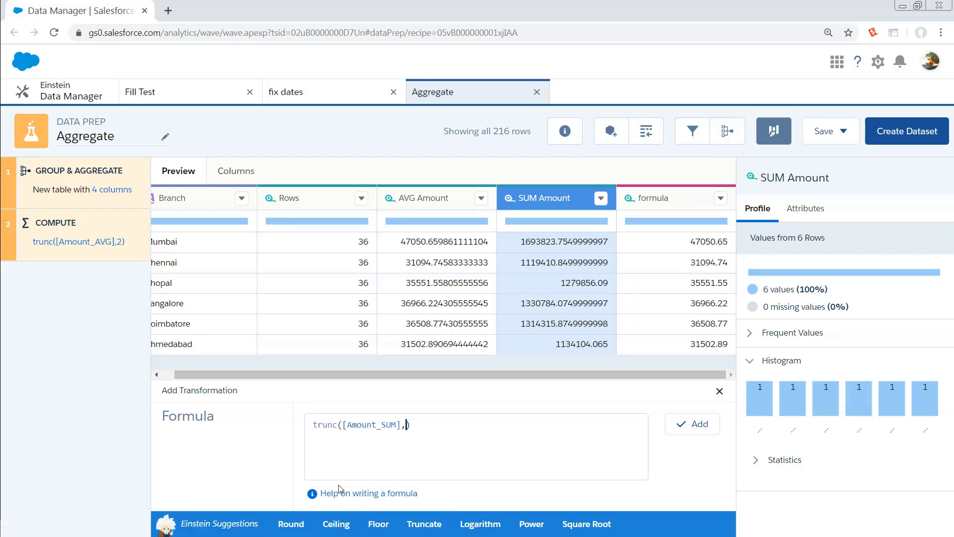
{"action": "type", "text": "2"}
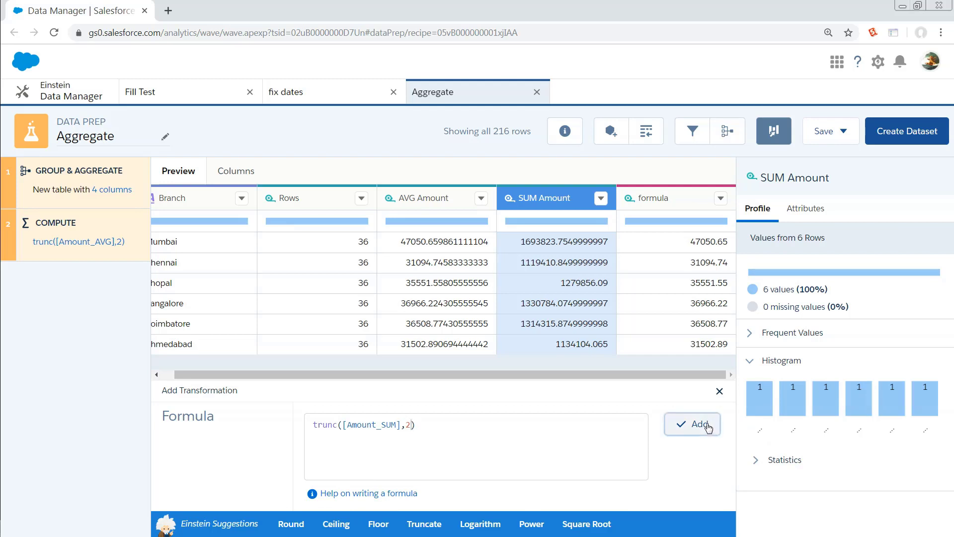
{"action": "left_click", "coordinate": [692, 423]}
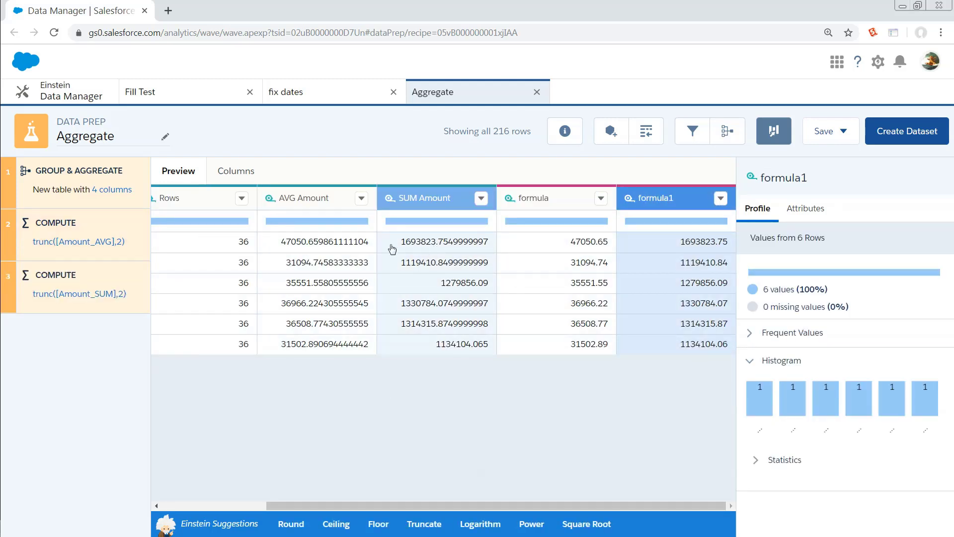
Start creating the dataset, exclude the SUM Amount and AVG Amount fields, and preview the first formula field's values
{"action": "left_click", "coordinate": [537, 204]}
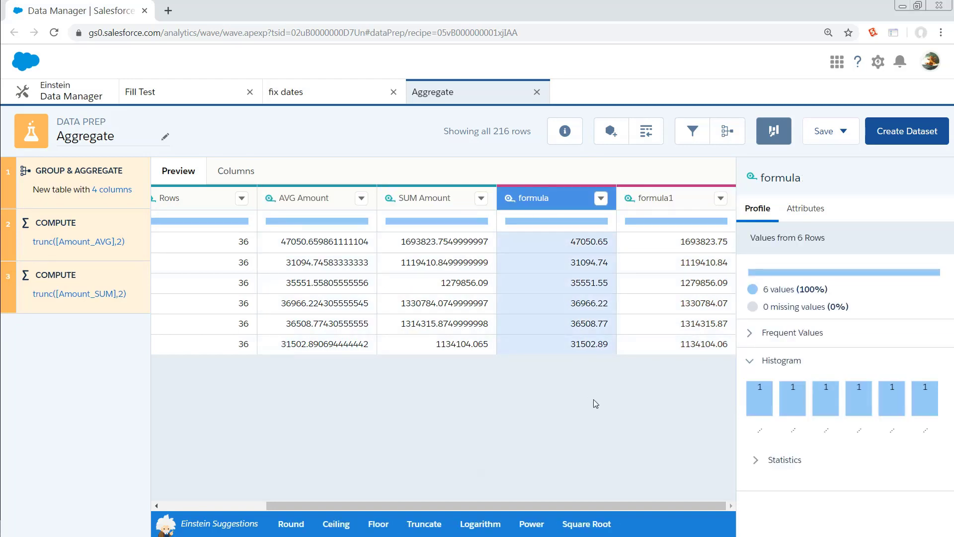
{"action": "left_click", "coordinate": [919, 142]}
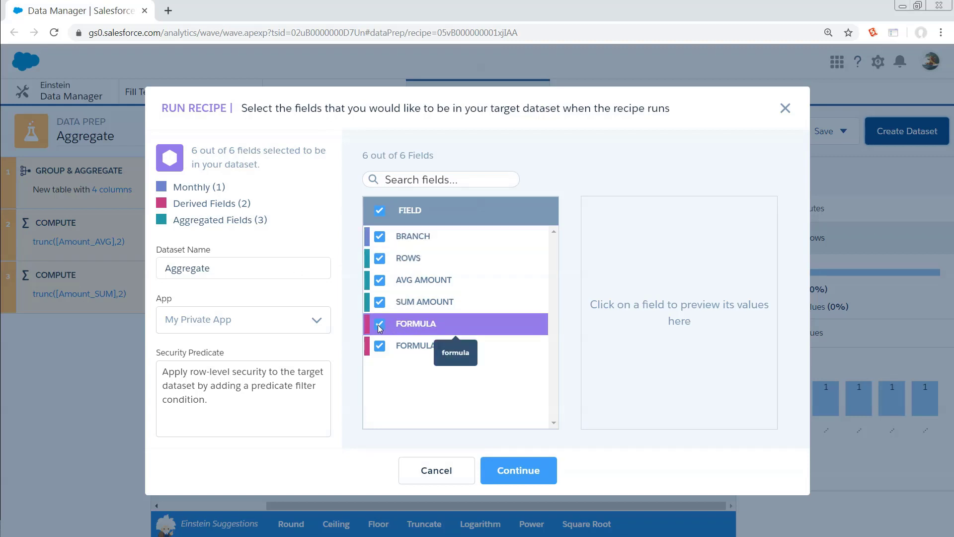
{"action": "left_click", "coordinate": [379, 302]}
{"action": "left_click", "coordinate": [379, 280]}
{"action": "left_click", "coordinate": [430, 324]}
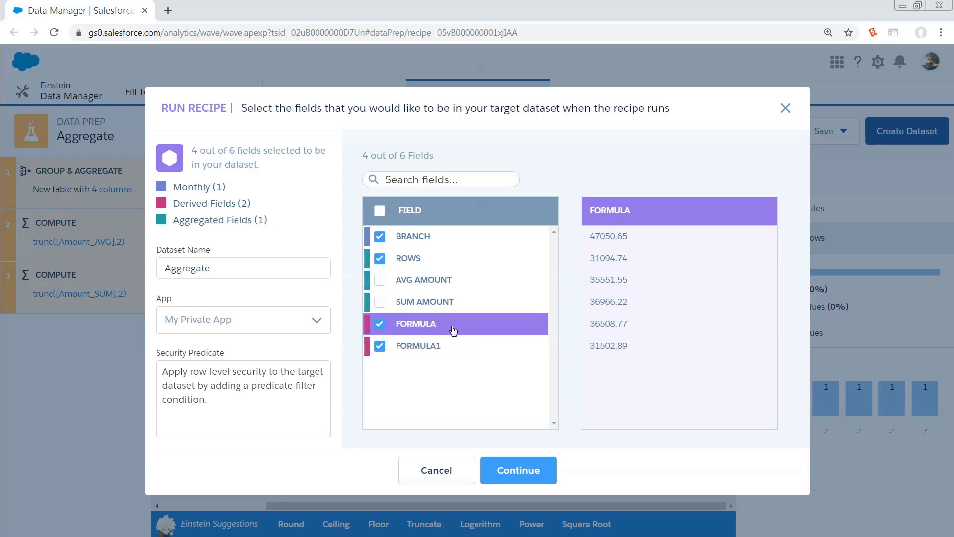
Continue with the selected dataset fields and run the recipe this time only, without a periodic schedule
{"action": "left_click", "coordinate": [521, 470]}
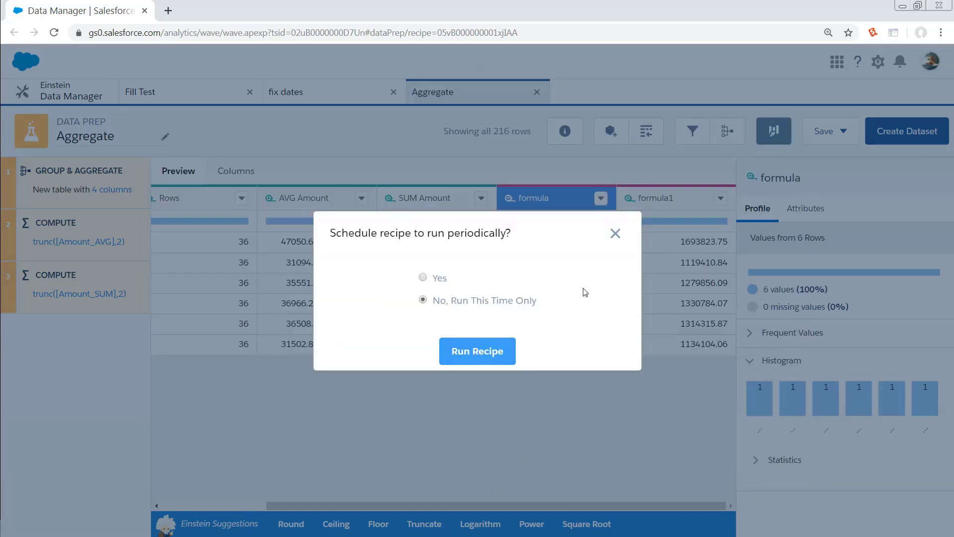
{"action": "left_click", "coordinate": [477, 351]}
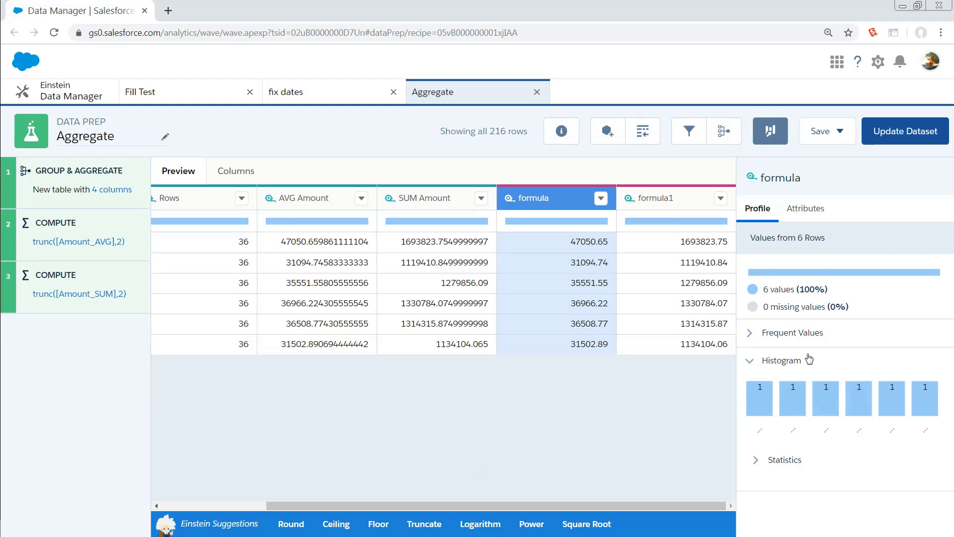
Start adding data to the Aggregate recipe, check the connected data sources, and choose the Monthly dataset
{"action": "left_click", "coordinate": [606, 130]}
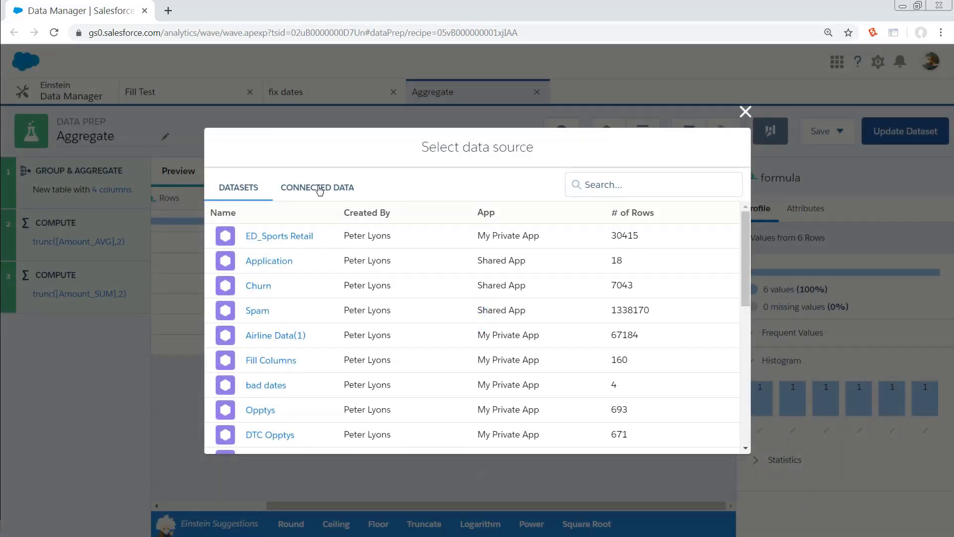
{"action": "left_click", "coordinate": [319, 188]}
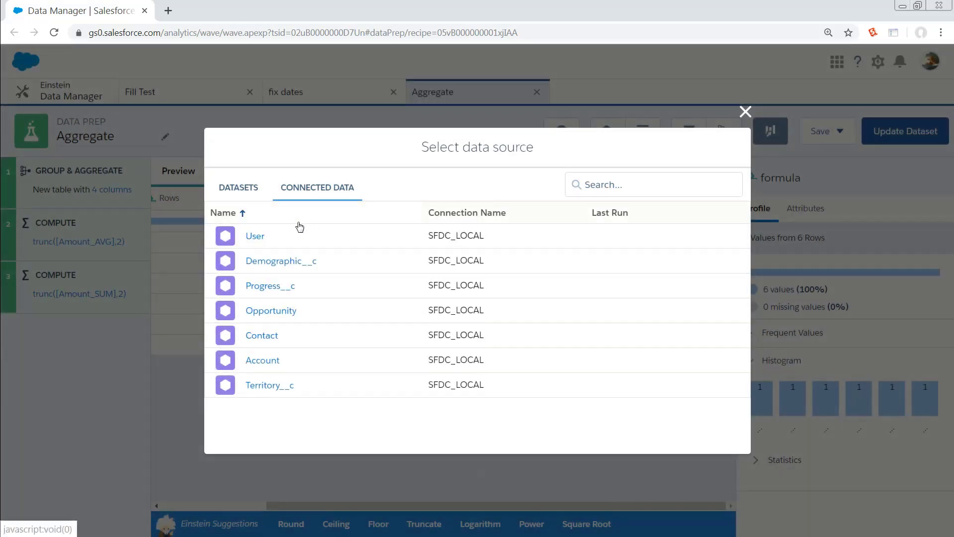
{"action": "left_click", "coordinate": [246, 188]}
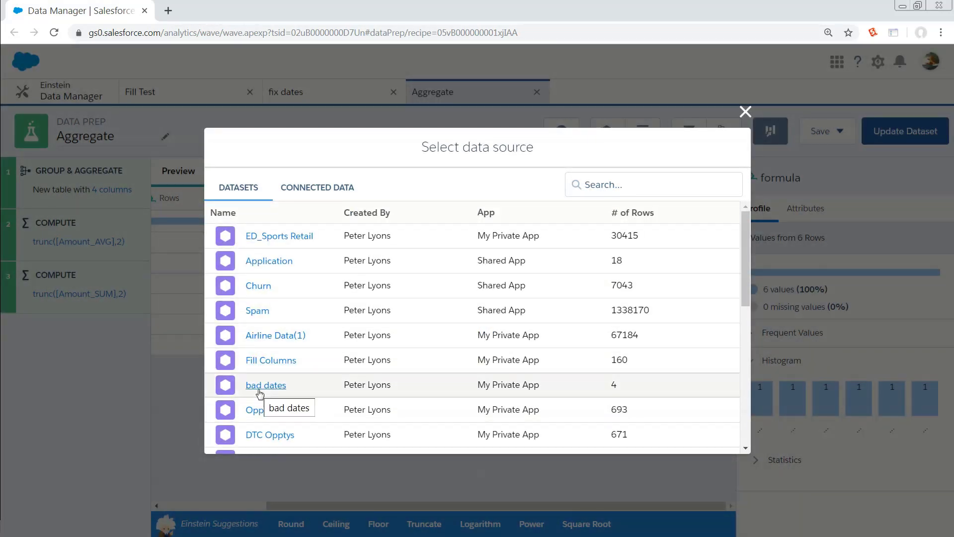
{"action": "scroll", "coordinate": [260, 394], "scroll_direction": "down", "scroll_amount": 1}
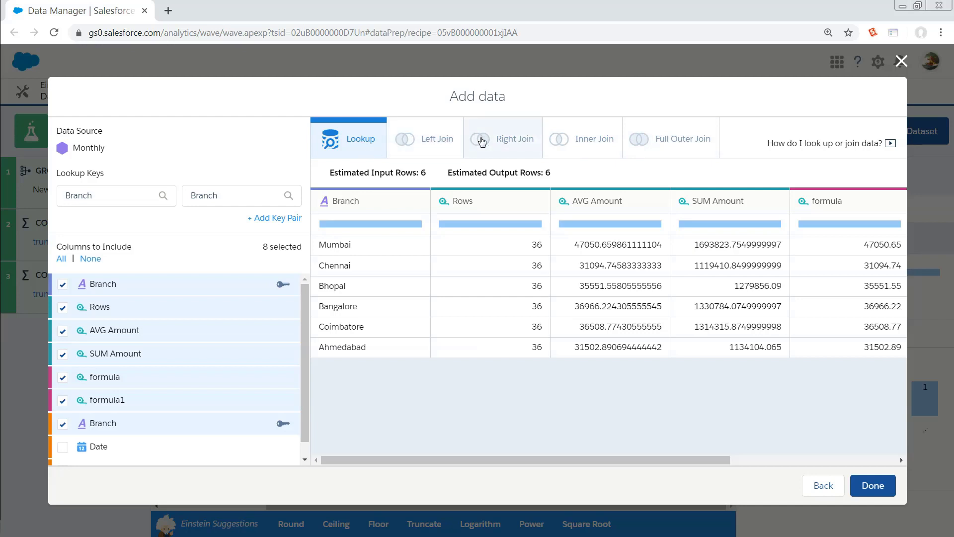
Set the Monthly data to a Right Join on Branch and check the joined rows in the preview
{"action": "left_click", "coordinate": [502, 140]}
{"action": "left_click_drag", "start_coordinate": [530, 460], "coordinate": [732, 452]}
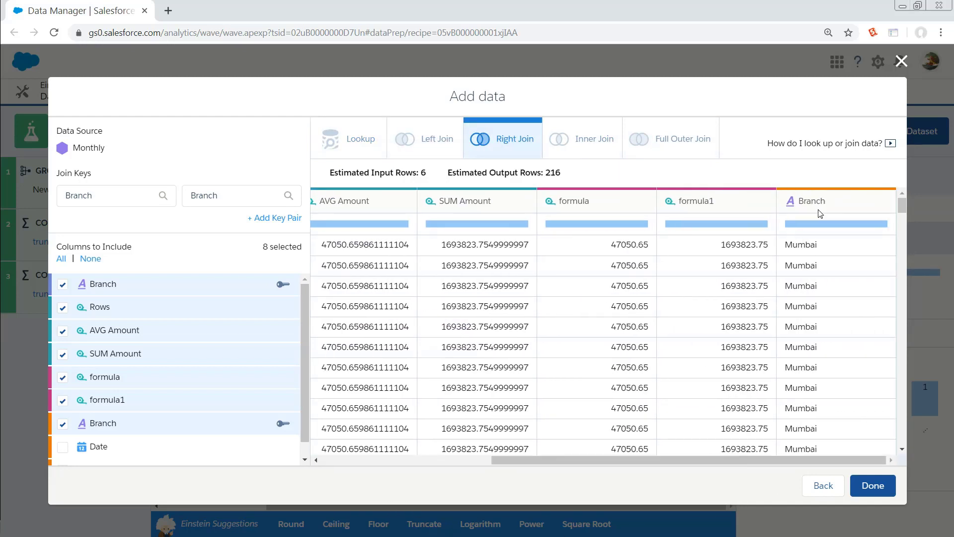
{"action": "scroll", "coordinate": [549, 277], "scroll_direction": "down", "scroll_amount": 10}
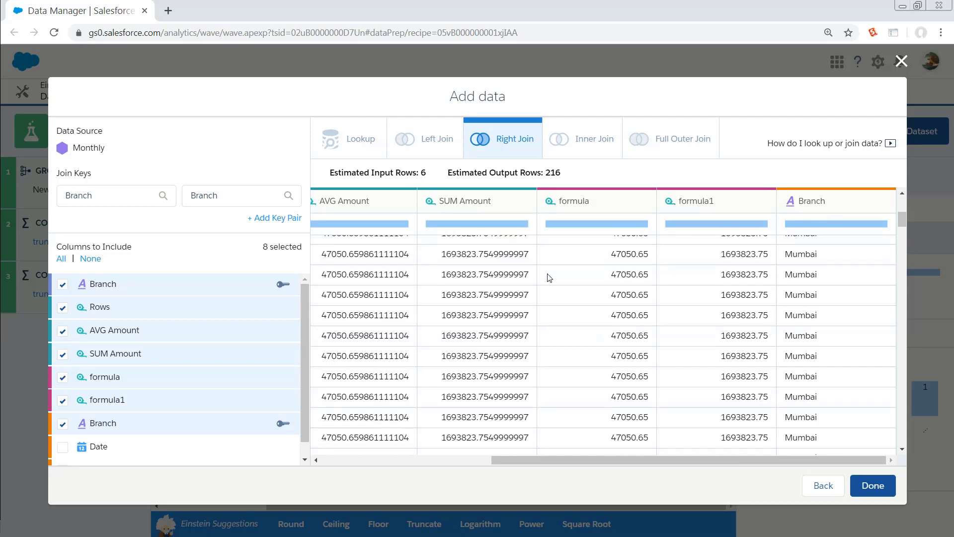
{"action": "left_click_drag", "start_coordinate": [570, 459], "coordinate": [346, 478]}
{"action": "scroll", "coordinate": [566, 358], "scroll_direction": "up", "scroll_amount": 3}
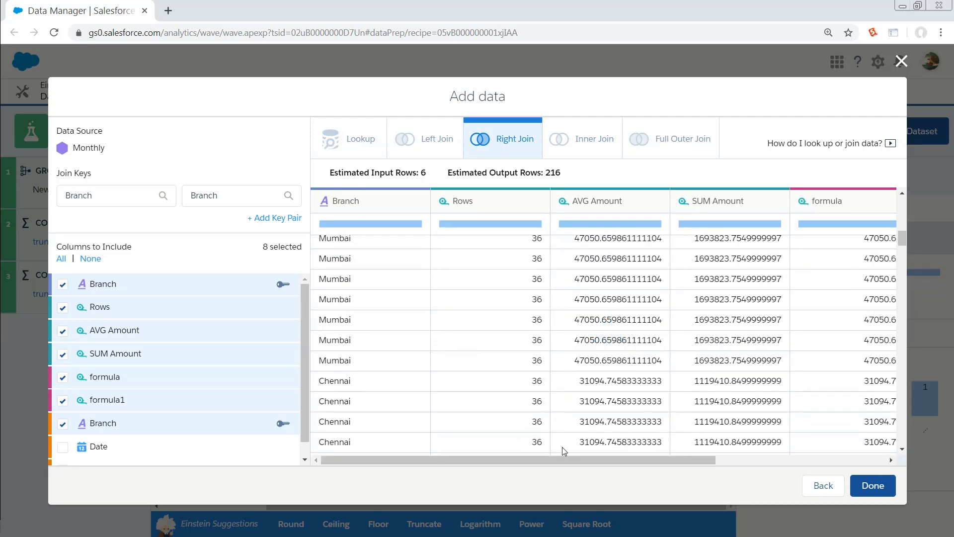
{"action": "left_click_drag", "start_coordinate": [562, 461], "coordinate": [747, 461]}
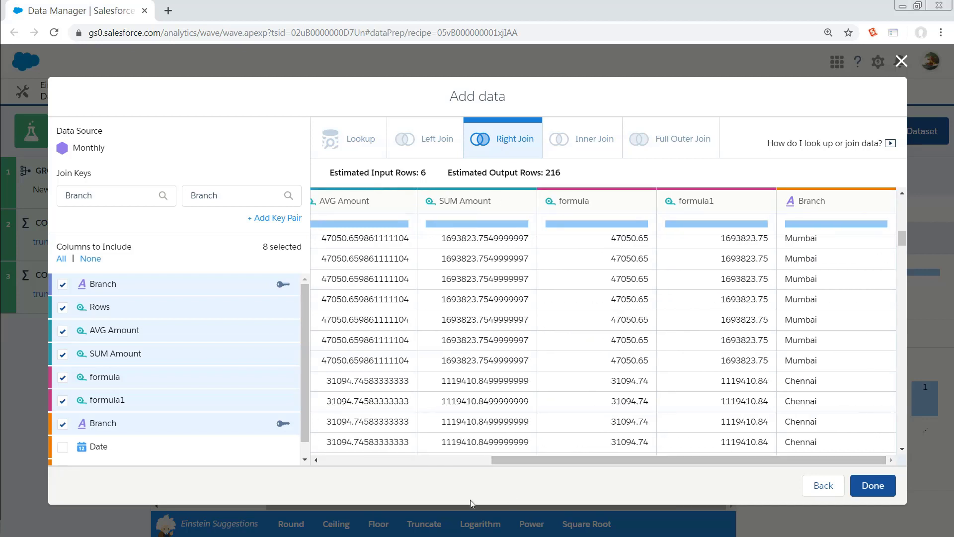
{"action": "left_click", "coordinate": [872, 485]}
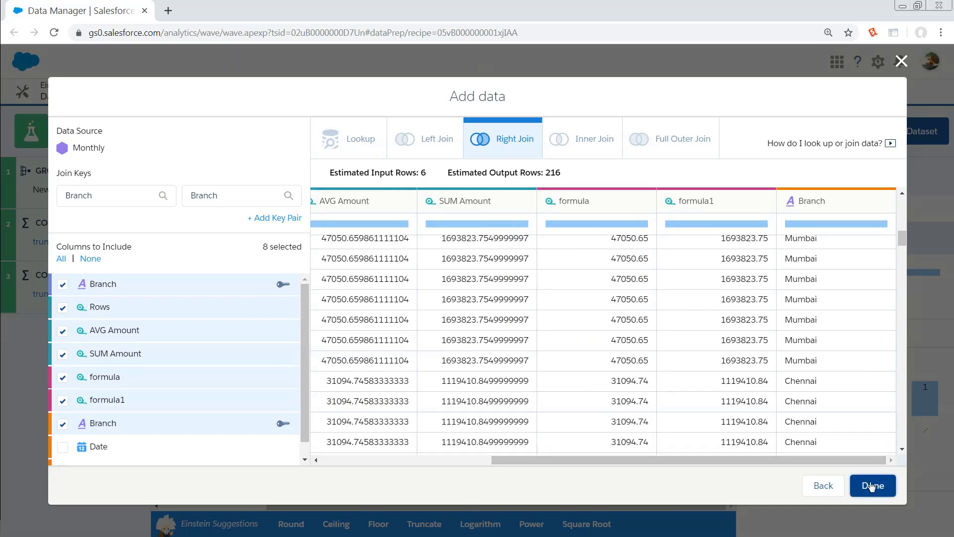
Include the Amount and Date columns from Monthly in the right join
{"action": "scroll", "coordinate": [149, 423], "scroll_direction": "down", "scroll_amount": 1}
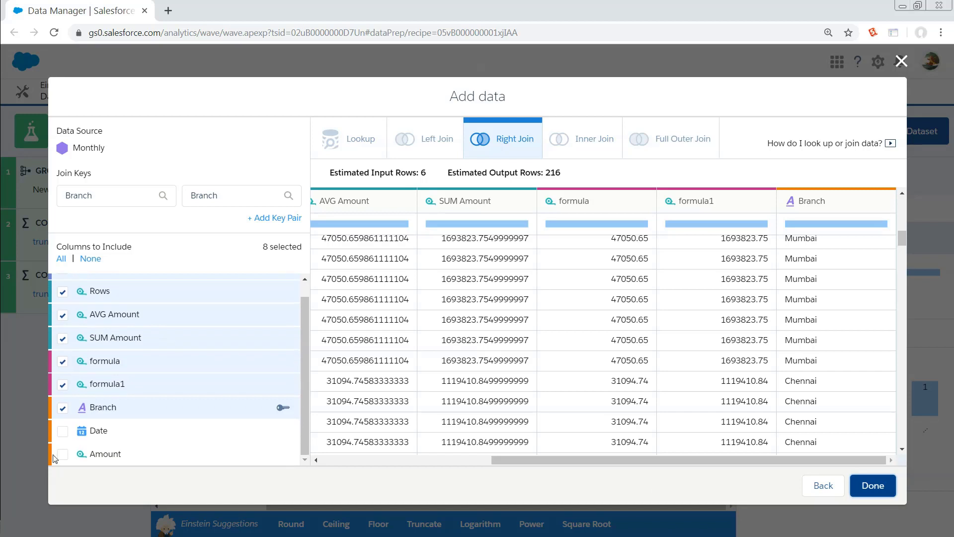
{"action": "left_click", "coordinate": [62, 455]}
{"action": "left_click", "coordinate": [63, 431]}
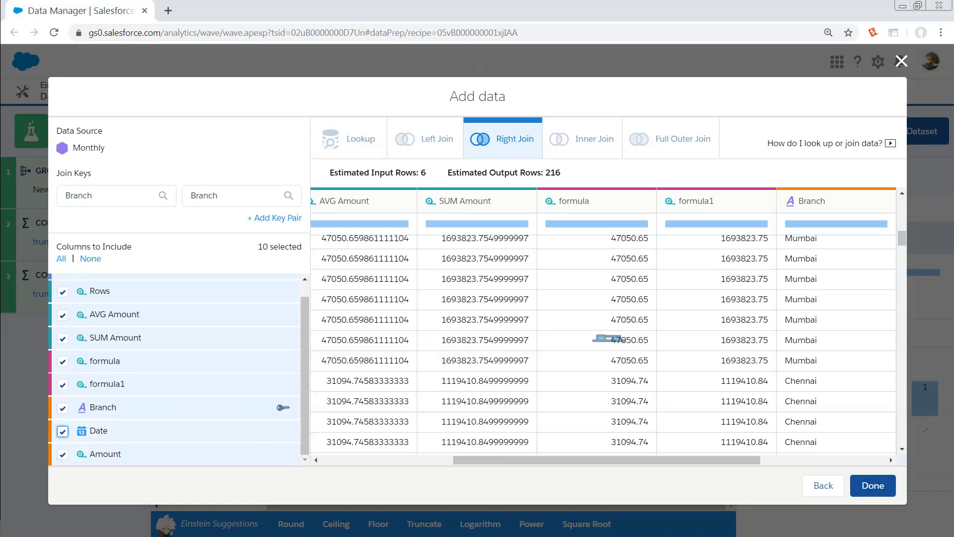
Exclude the SUM Amount, AVG Amount, Rows and first Branch columns from the join and finish adding the data
{"action": "left_click", "coordinate": [63, 339]}
{"action": "left_click", "coordinate": [63, 315]}
{"action": "scroll", "coordinate": [64, 318], "scroll_direction": "up", "scroll_amount": 1}
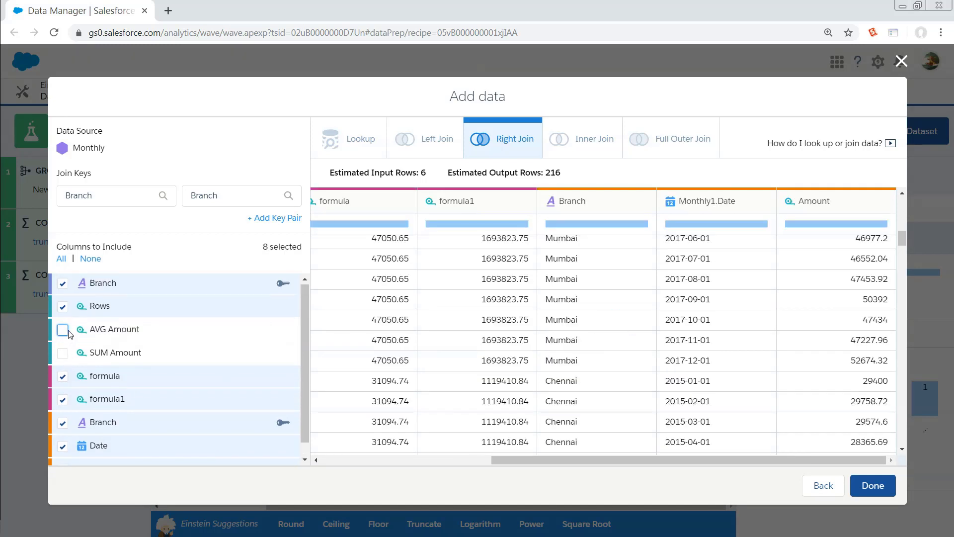
{"action": "left_click", "coordinate": [63, 307]}
{"action": "left_click", "coordinate": [62, 284]}
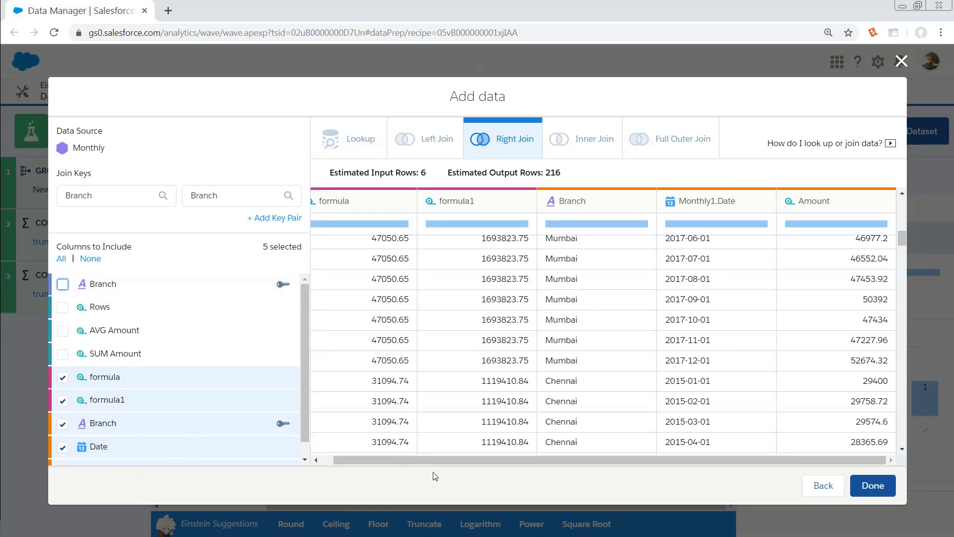
{"action": "double_click", "coordinate": [117, 378]}
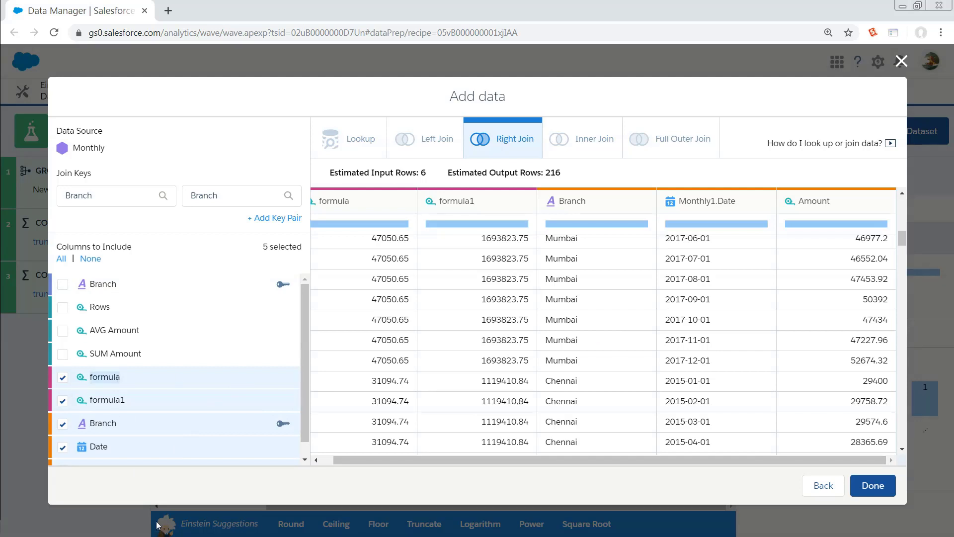
{"action": "left_click", "coordinate": [871, 485]}
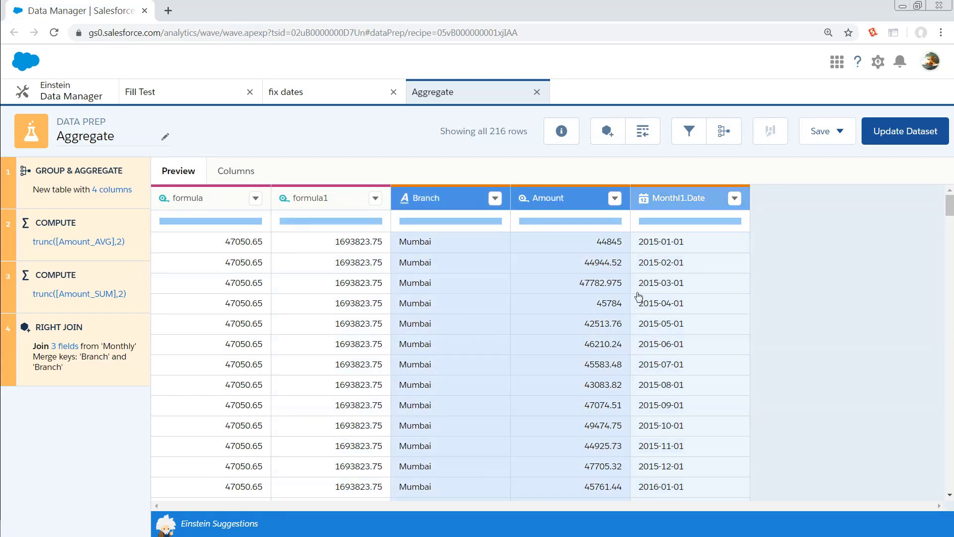
Look through the joined rows of all branches, comparing the truncated formula columns with the monthly amounts
{"action": "scroll", "coordinate": [476, 395], "scroll_direction": "down", "scroll_amount": 20}
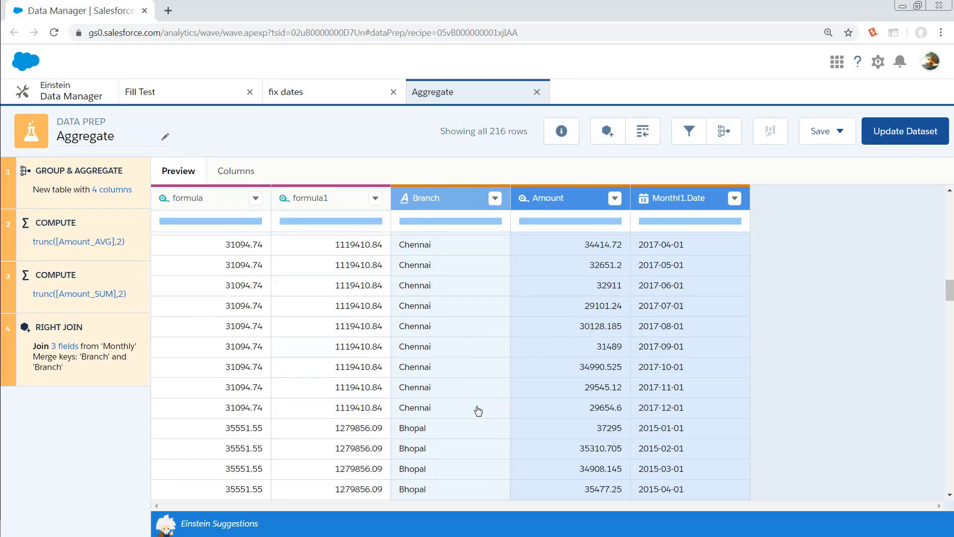
{"action": "scroll", "coordinate": [476, 413], "scroll_direction": "down", "scroll_amount": 20}
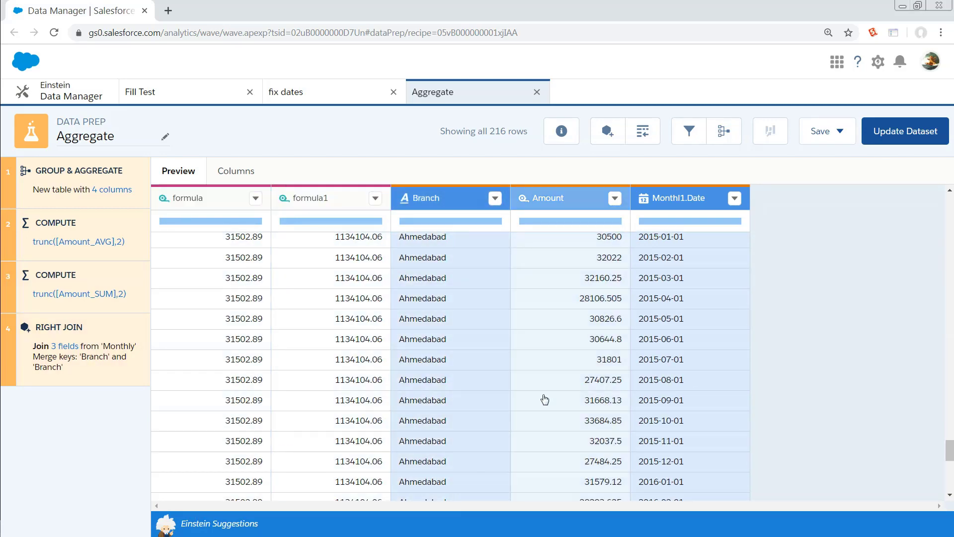
{"action": "scroll", "coordinate": [828, 351], "scroll_direction": "down", "scroll_amount": 9}
{"action": "scroll", "coordinate": [828, 353], "scroll_direction": "up", "scroll_amount": 10}
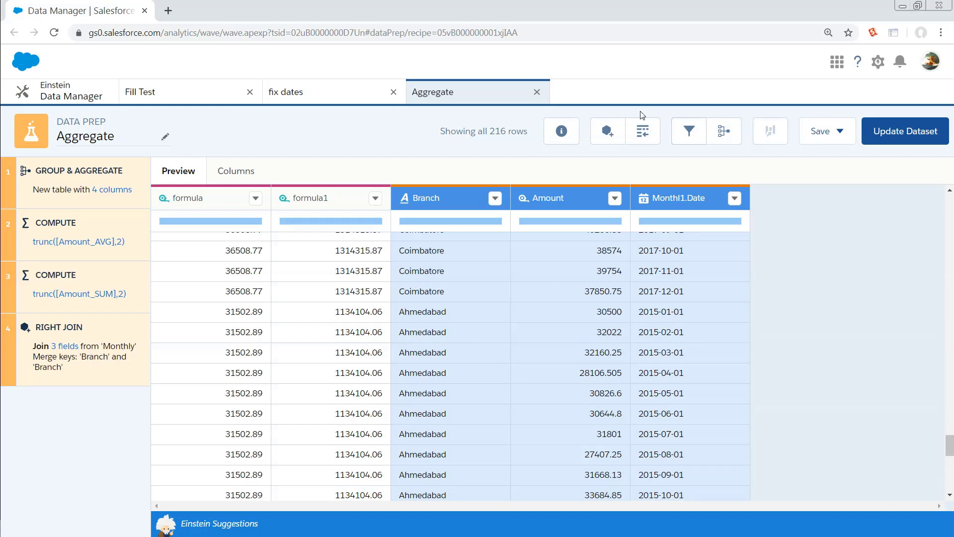
Start adding data to the joined recipe again and choose the Monthly dataset as the source
{"action": "left_click", "coordinate": [608, 134]}
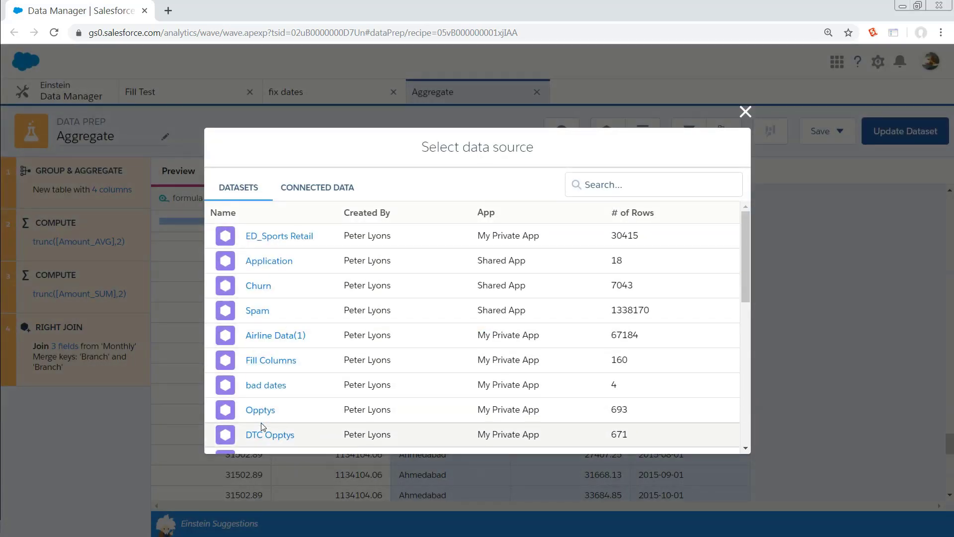
{"action": "scroll", "coordinate": [269, 425], "scroll_direction": "down", "scroll_amount": 3}
{"action": "left_click", "coordinate": [347, 360]}
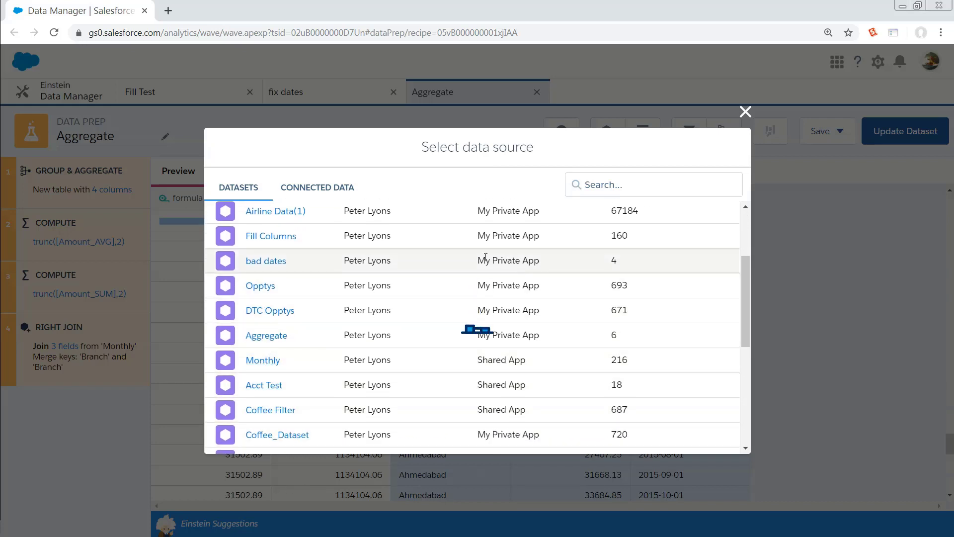